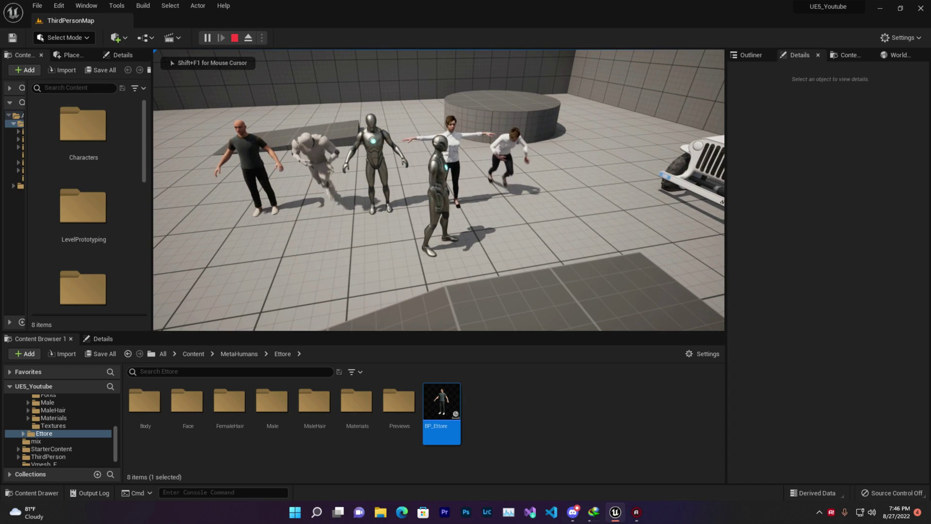
# Walk the player mannequin around the lined-up characters in the running preview and end the play session.
pyautogui.press('a')
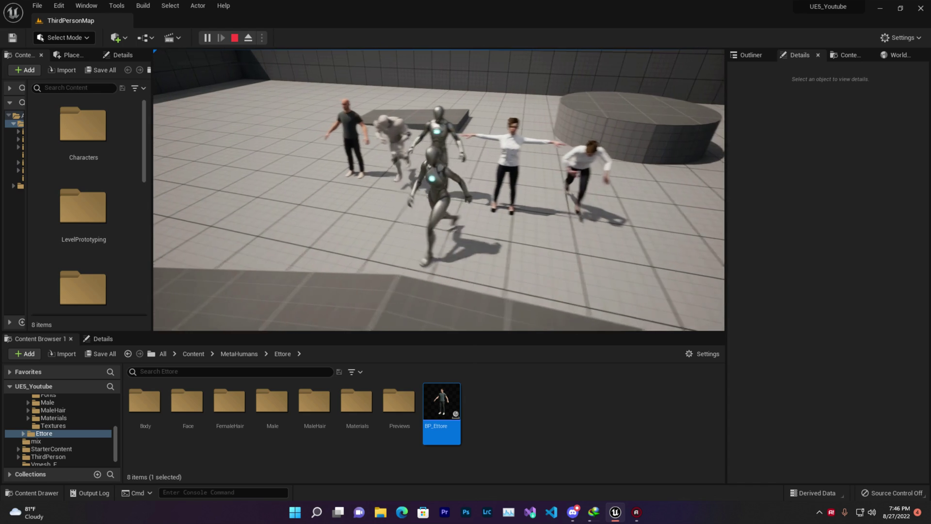
pyautogui.press('d')
pyautogui.press('a')
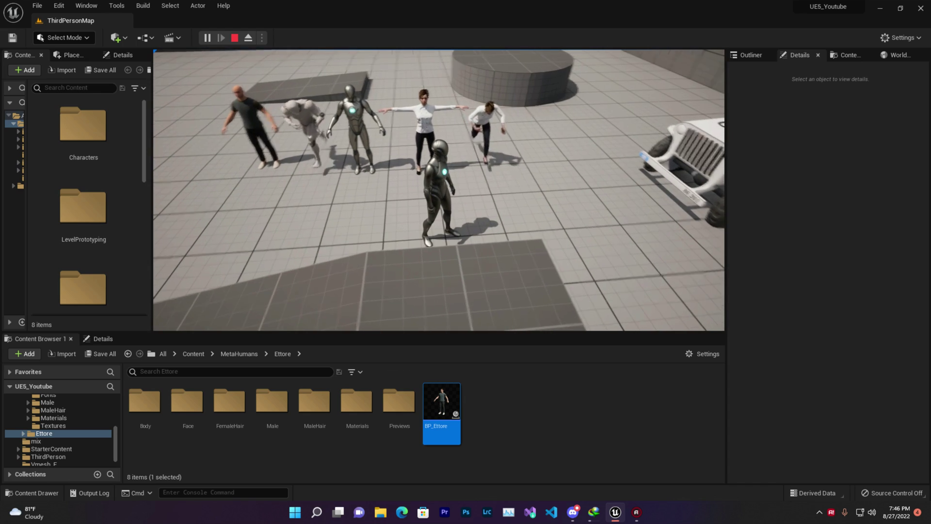
pyautogui.press('s')
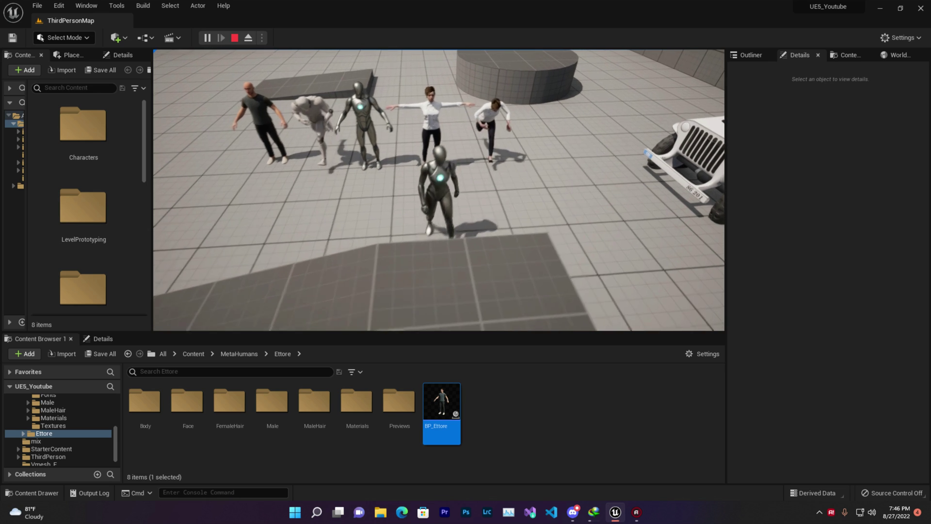
pyautogui.press('w')
pyautogui.press('Escape')
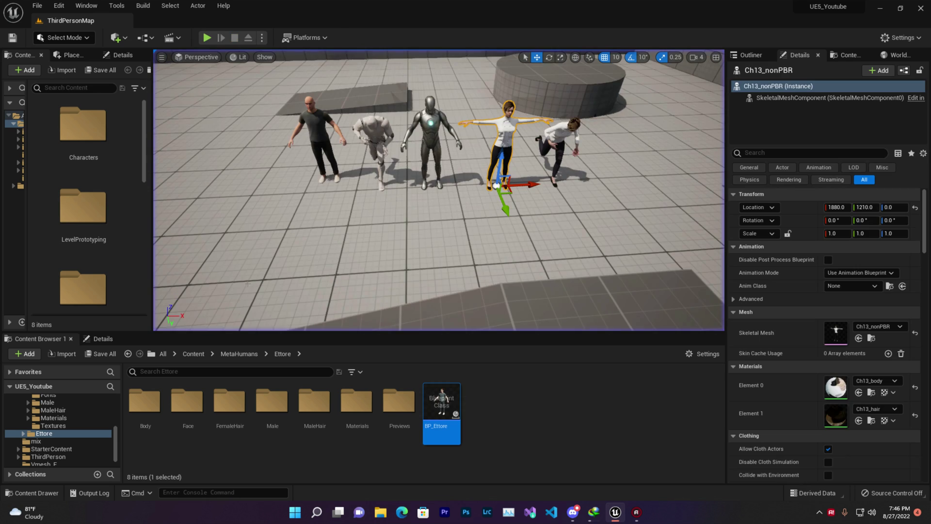
# Select the Ch13_nonPBR character with outstretched arms in the level and view the lined-up characters up close.
pyautogui.click(319, 130)
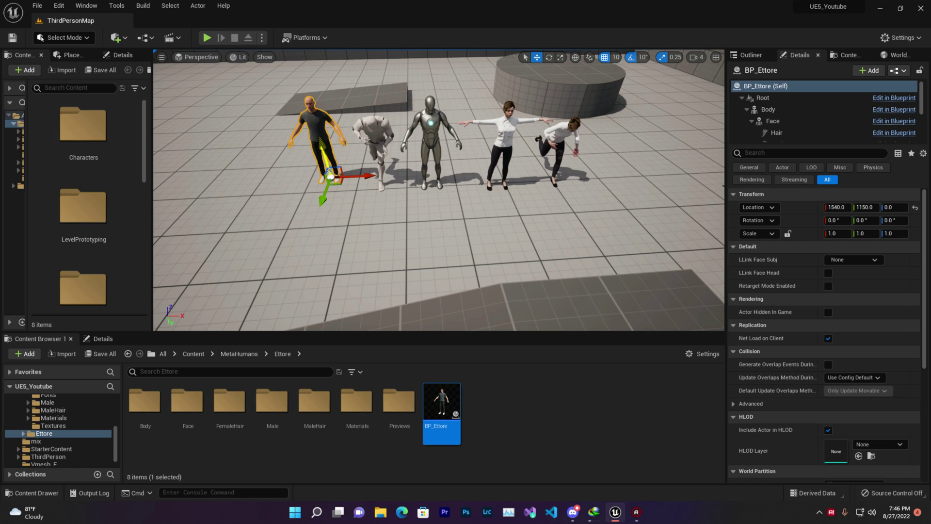
pyautogui.moveTo(398, 223); pyautogui.dragTo(371, 194, button='right')
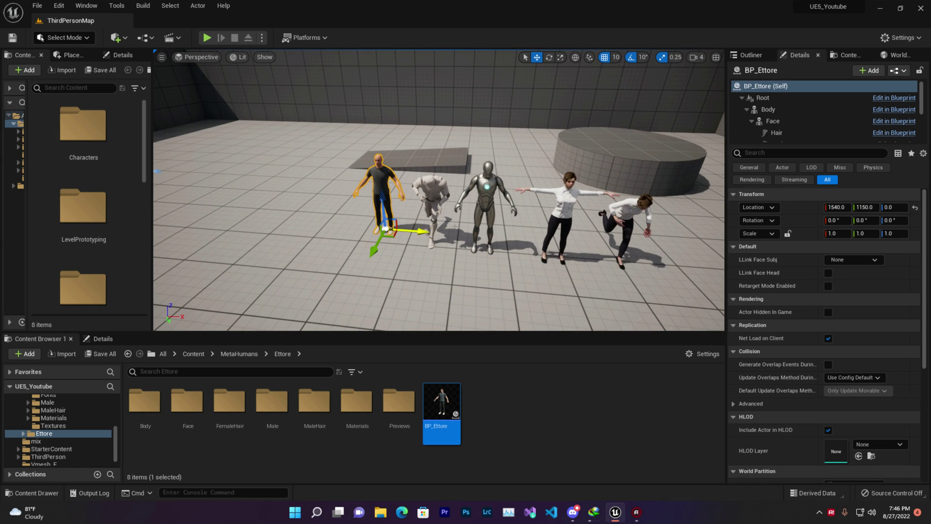
pyautogui.click(519, 242)
pyautogui.click(560, 195)
pyautogui.scroll(3, 560, 195)
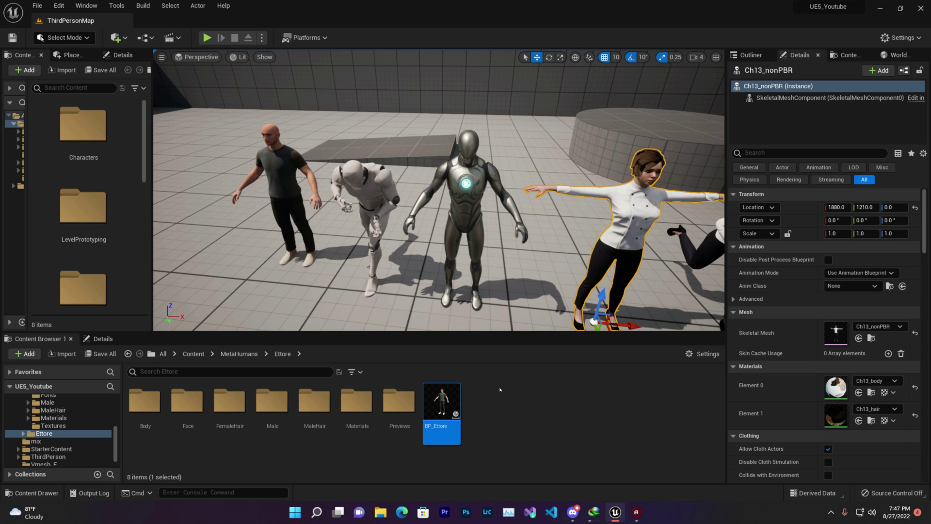
pyautogui.rightClick(502, 403)
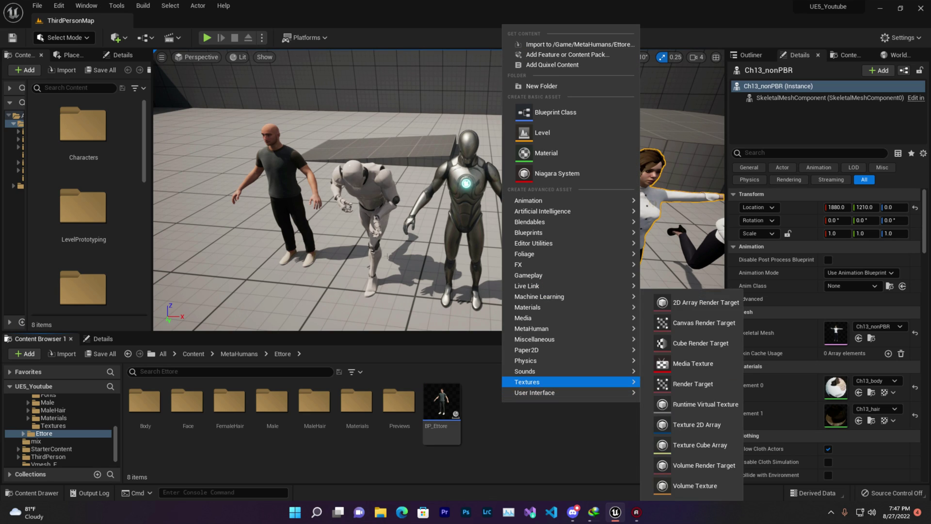
pyautogui.moveTo(576, 306)
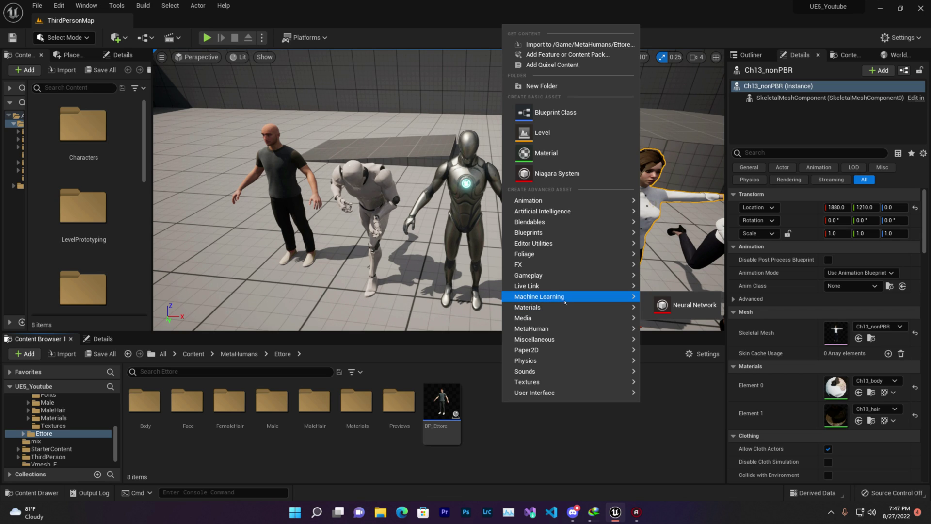
pyautogui.moveTo(534, 392)
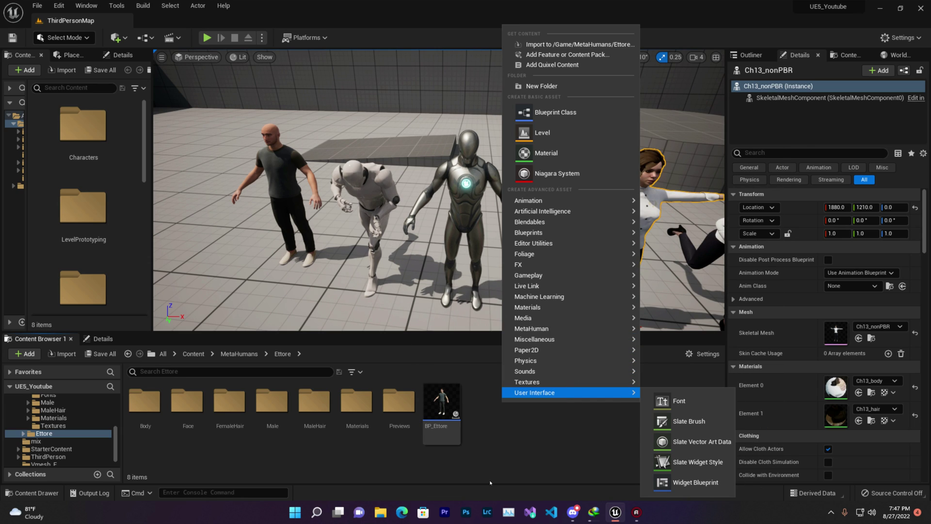
pyautogui.click(870, 338)
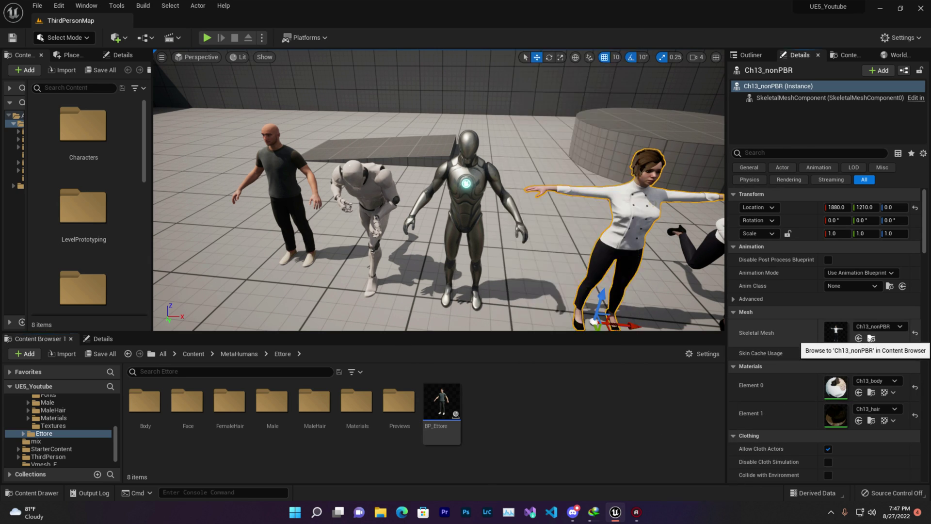
# Locate the selected character's Ch13_nonPBR skeletal mesh in the project content, open it for inspection and close its editor.
pyautogui.click(871, 338)
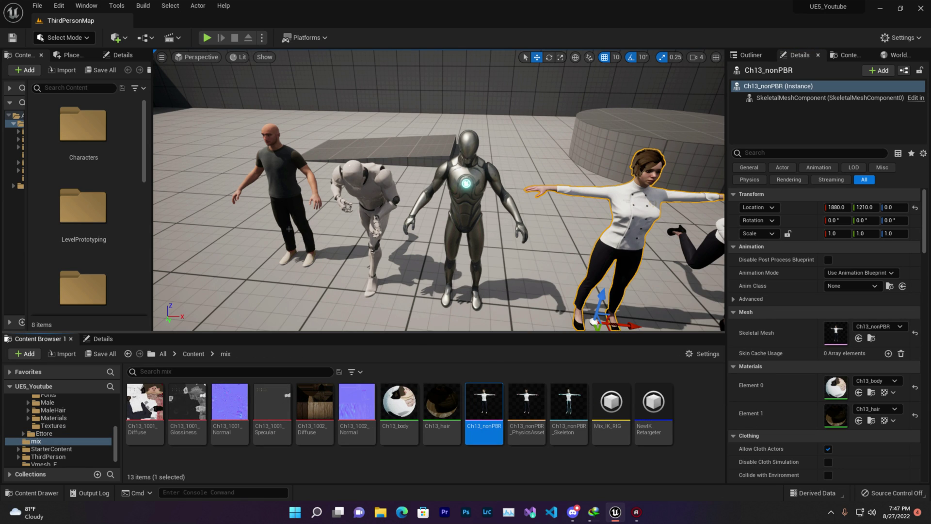
pyautogui.doubleClick(493, 405)
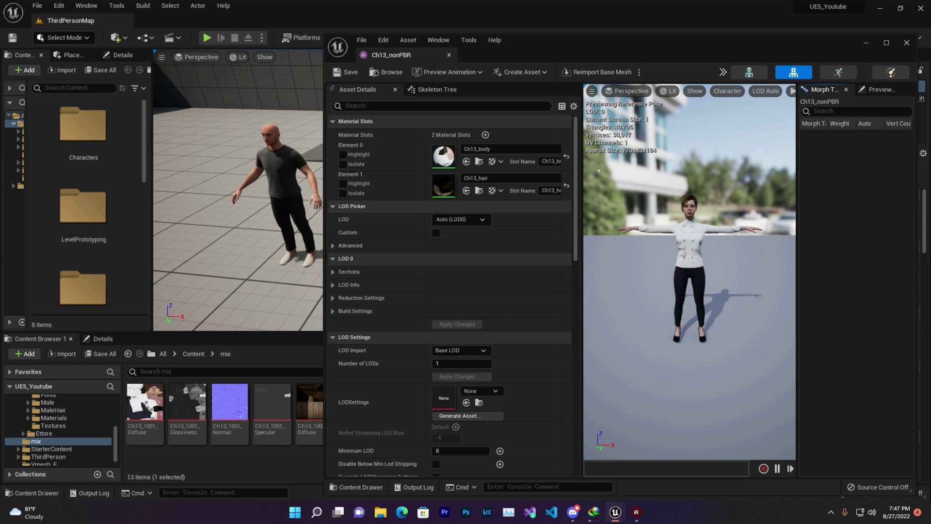
pyautogui.moveTo(729, 39); pyautogui.dragTo(494, 100)
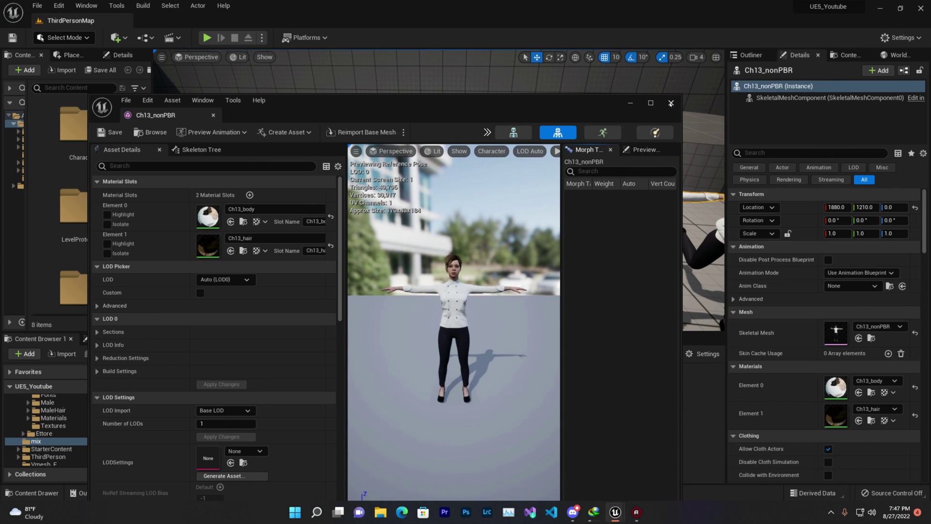
pyautogui.click(670, 103)
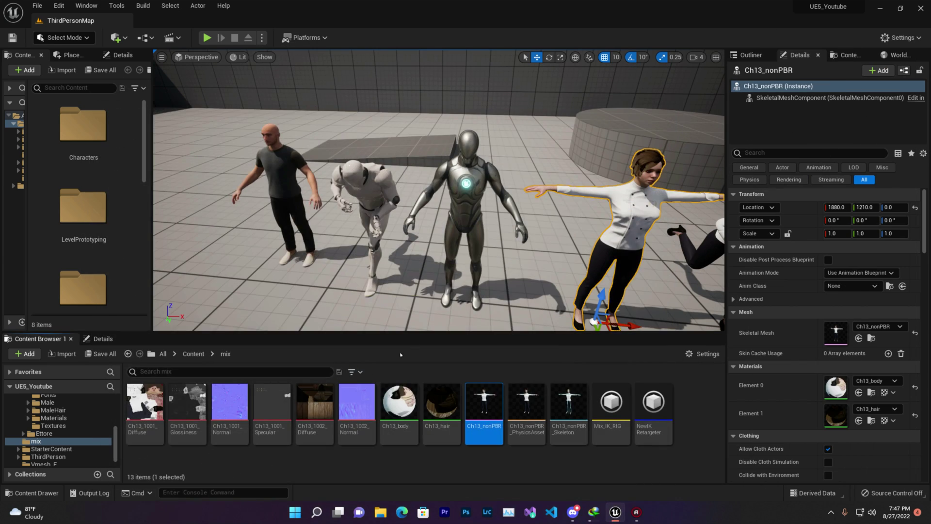
# Select the BP_Ettore character in the level and open its blueprint from the MetaHumans/Ettore folder.
pyautogui.click(301, 254)
pyautogui.moveTo(300, 255); pyautogui.dragTo(286, 254, button='right')
pyautogui.click(193, 353)
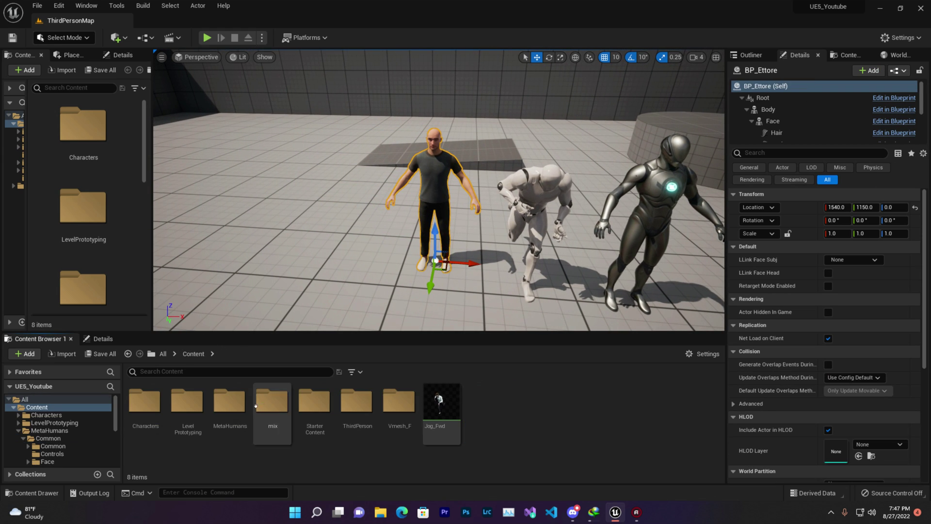
pyautogui.doubleClick(228, 401)
pyautogui.doubleClick(145, 401)
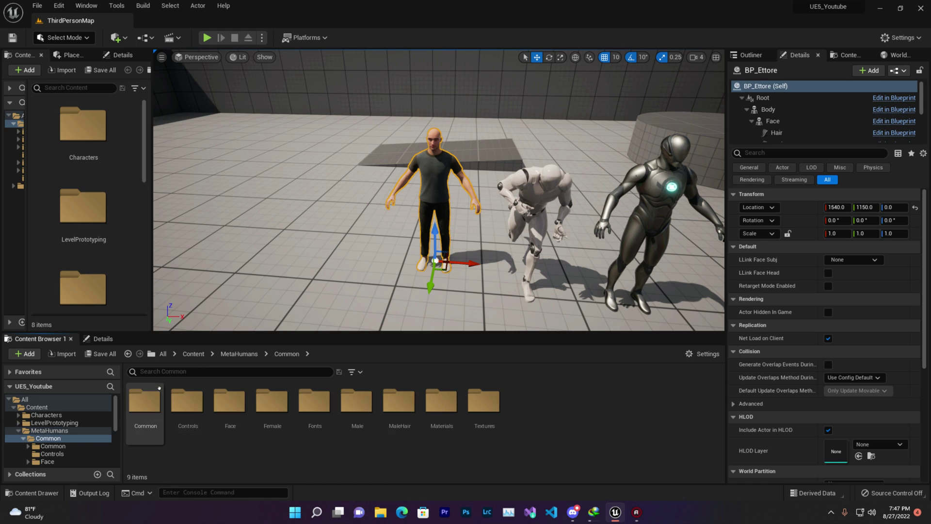
pyautogui.click(239, 353)
pyautogui.doubleClick(187, 399)
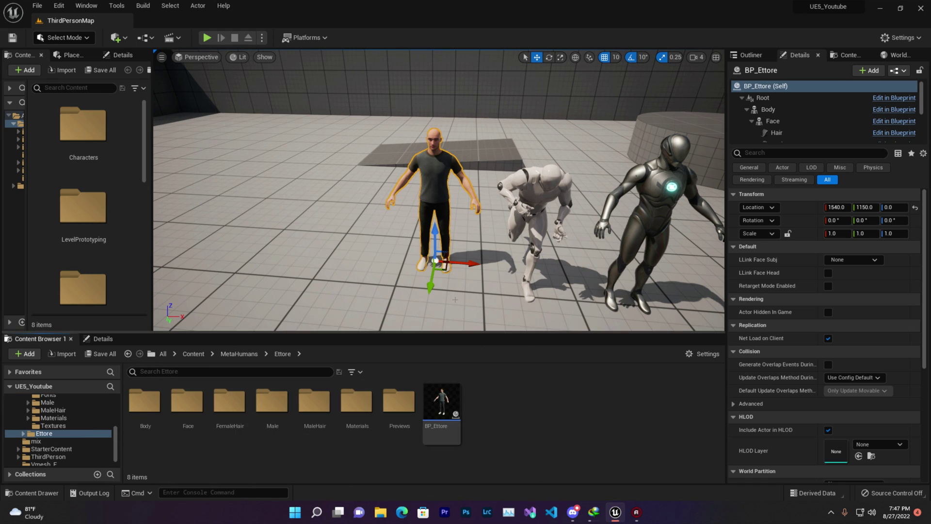
pyautogui.click(435, 393)
pyautogui.doubleClick(439, 399)
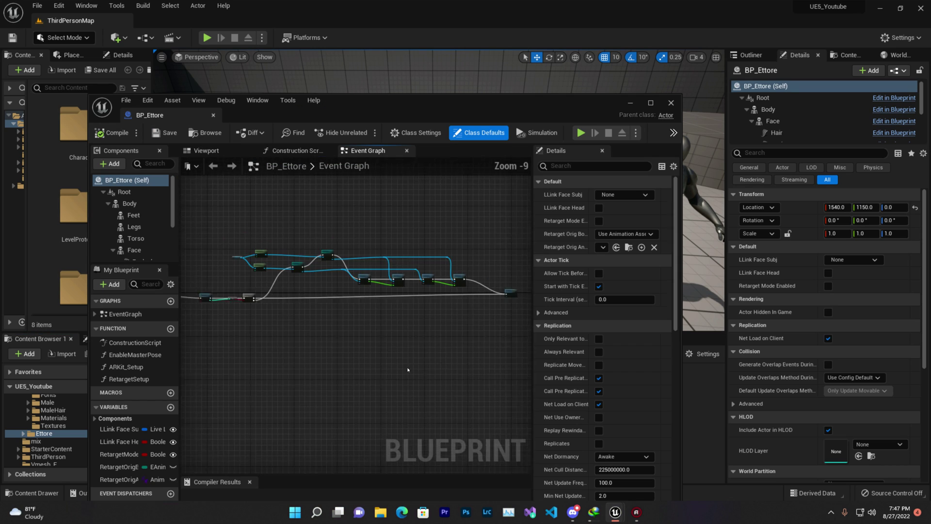
# Locate and open the m_med_nrw_body mesh of the blueprint's Body component, inspect its metahuman_base_skel skeleton, and close the editor.
pyautogui.click(129, 203)
pyautogui.click(642, 471)
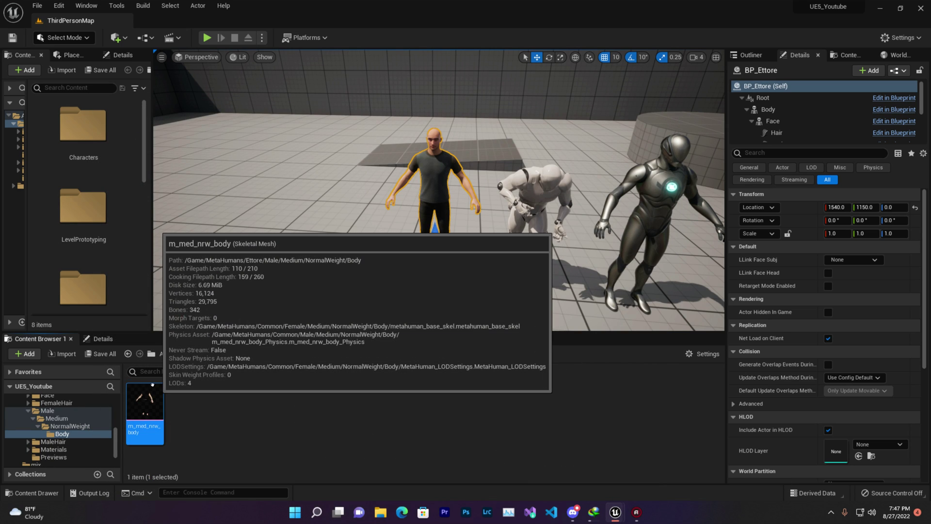
pyautogui.doubleClick(152, 386)
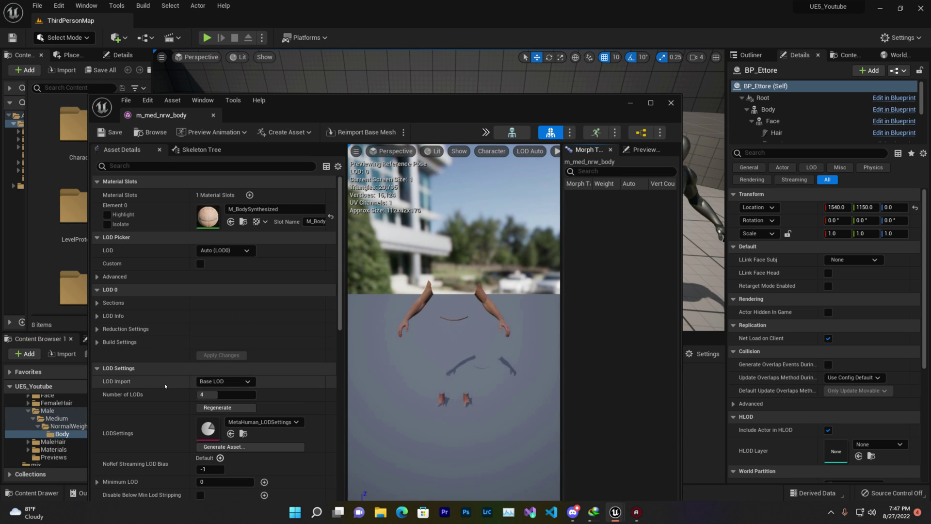
pyautogui.click(523, 133)
pyautogui.moveTo(506, 114); pyautogui.dragTo(509, 55)
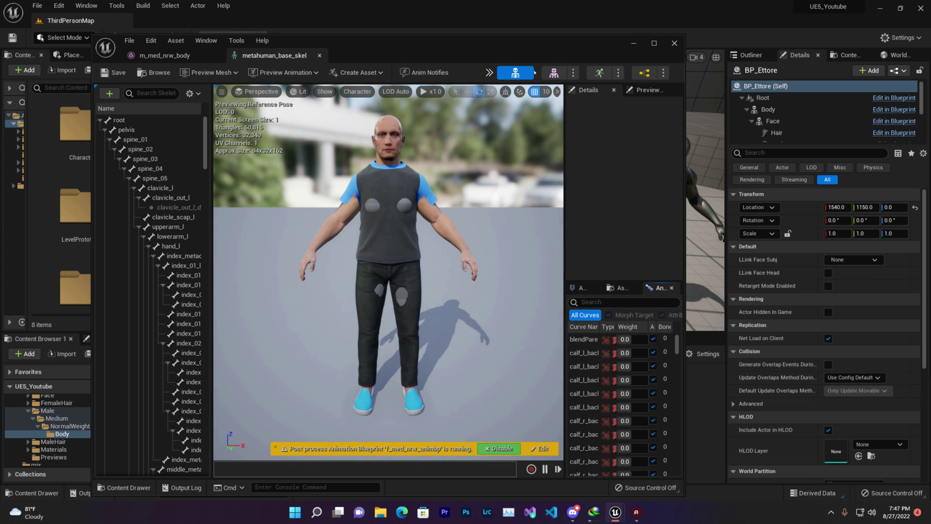
pyautogui.click(674, 42)
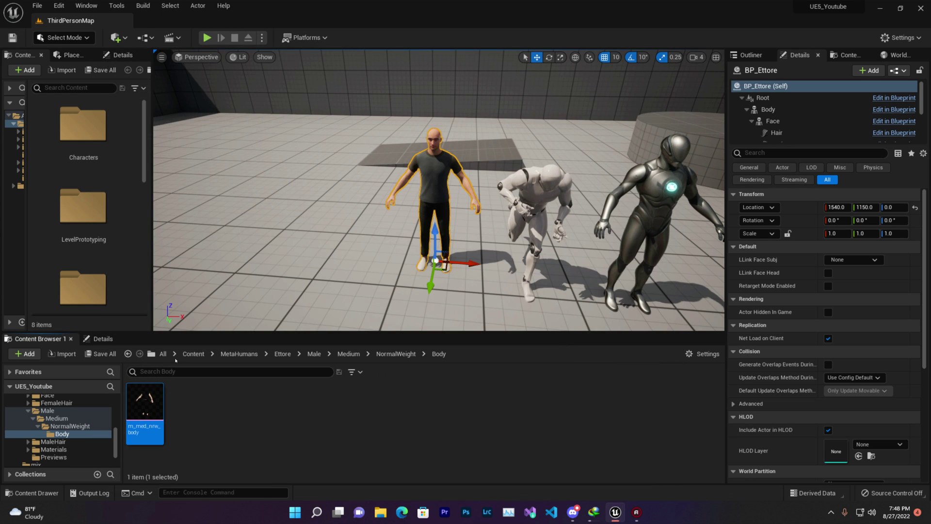
# Search the MetaHumans content folder for "metahuman" and look through the assets for the base skeleton.
pyautogui.click(193, 354)
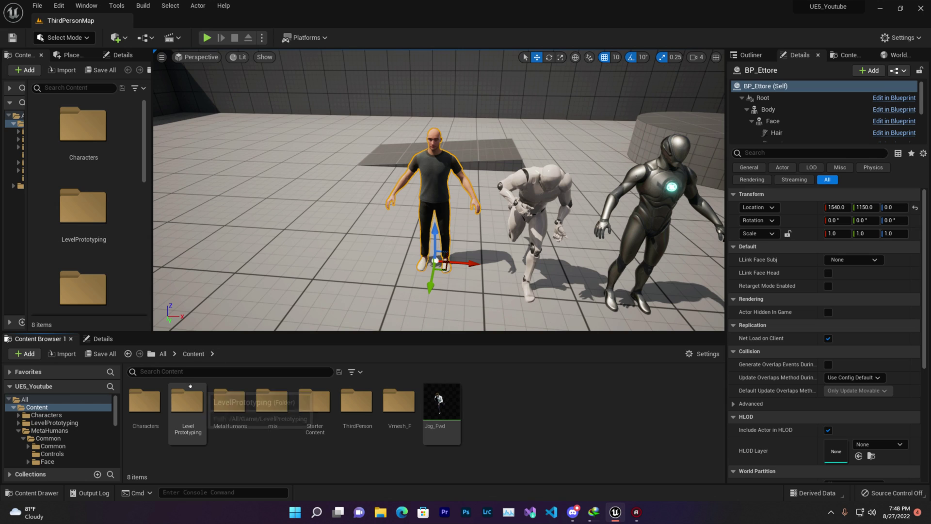
pyautogui.doubleClick(236, 411)
pyautogui.click(217, 370)
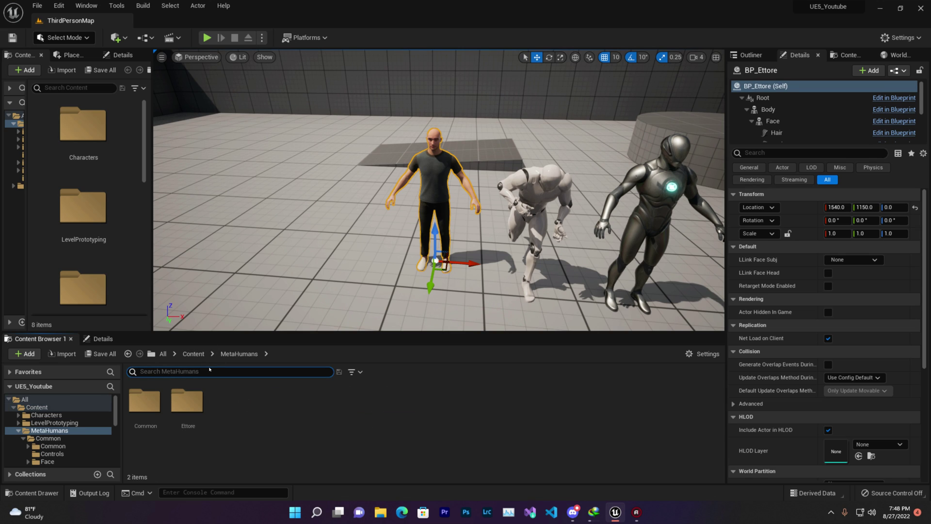
pyautogui.write('metu')
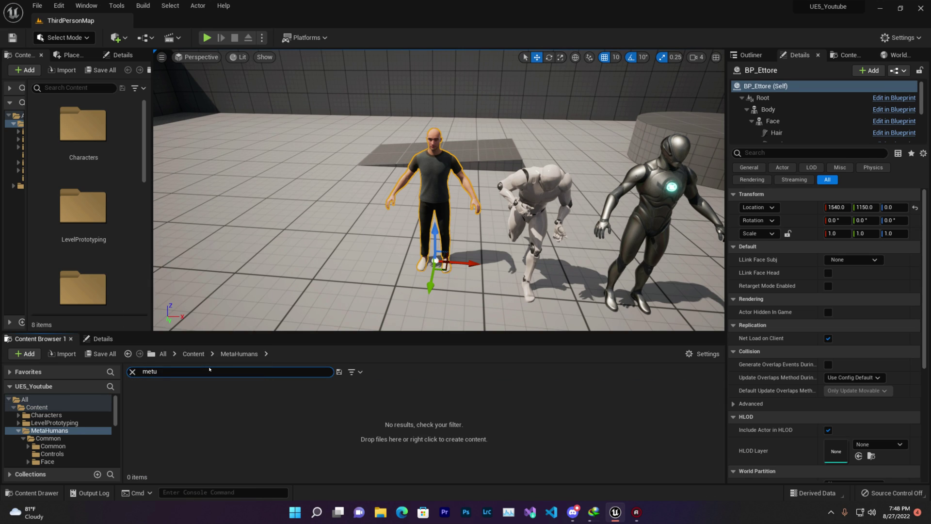
pyautogui.press('BackSpace')
pyautogui.write('ahu')
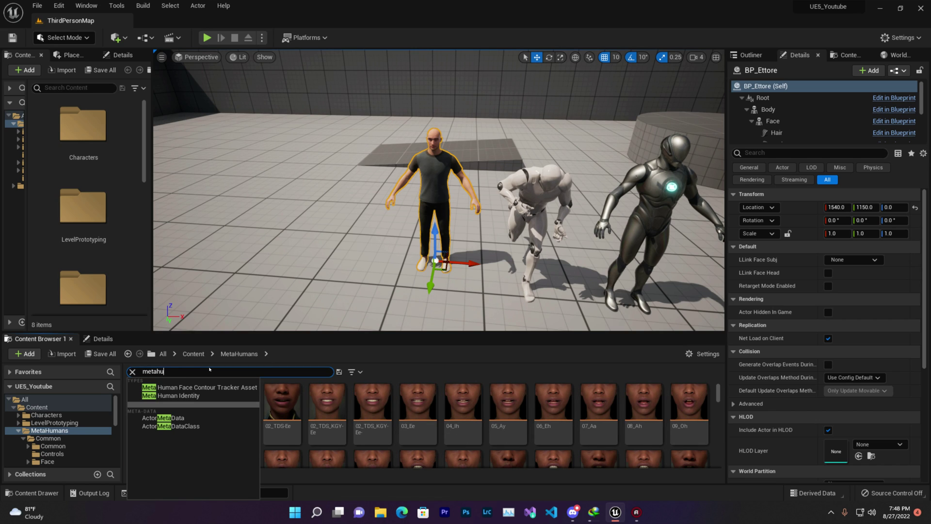
pyautogui.write('man')
pyautogui.click(243, 418)
pyautogui.scroll(-1, 362, 403)
pyautogui.scroll(-20, 643, 410)
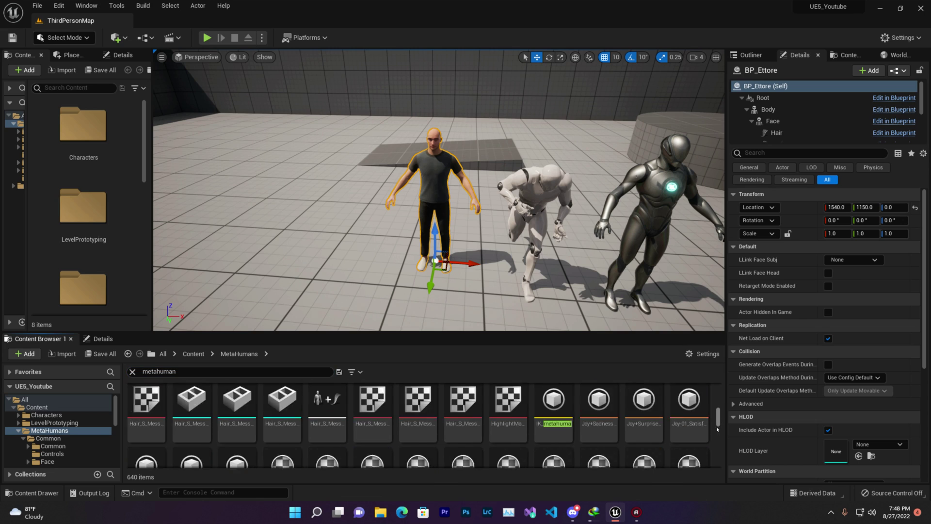
# Narrow the search to "metahuman base" and go to the matching asset's Common/Female/Medium/NormalWeight/Body folder.
pyautogui.click(190, 370)
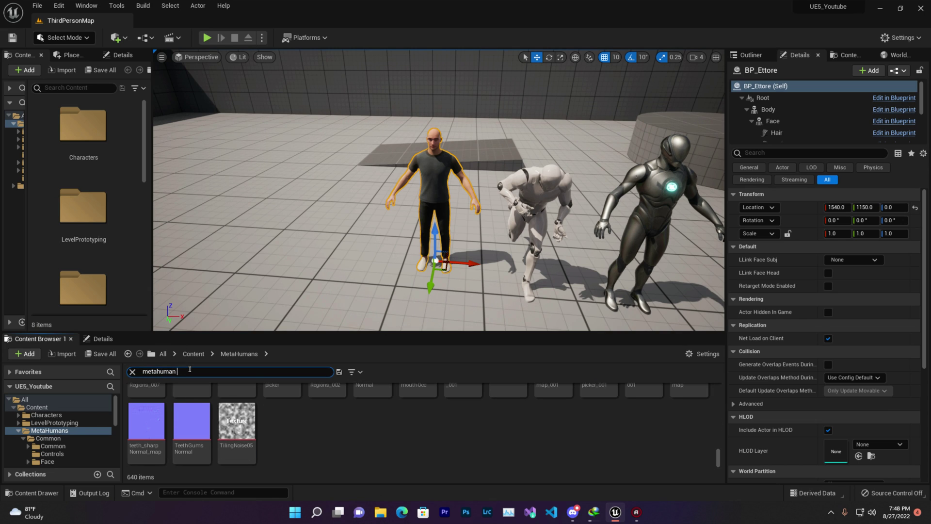
pyautogui.write('base')
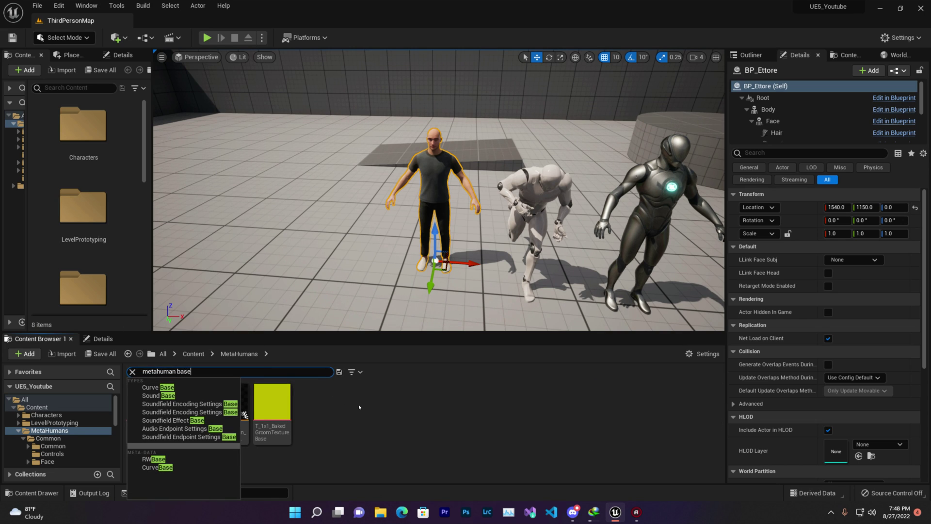
pyautogui.click(359, 407)
pyautogui.click(184, 407)
pyautogui.hotkey('ctrl', 'b')
pyautogui.click(347, 433)
pyautogui.moveTo(269, 395)
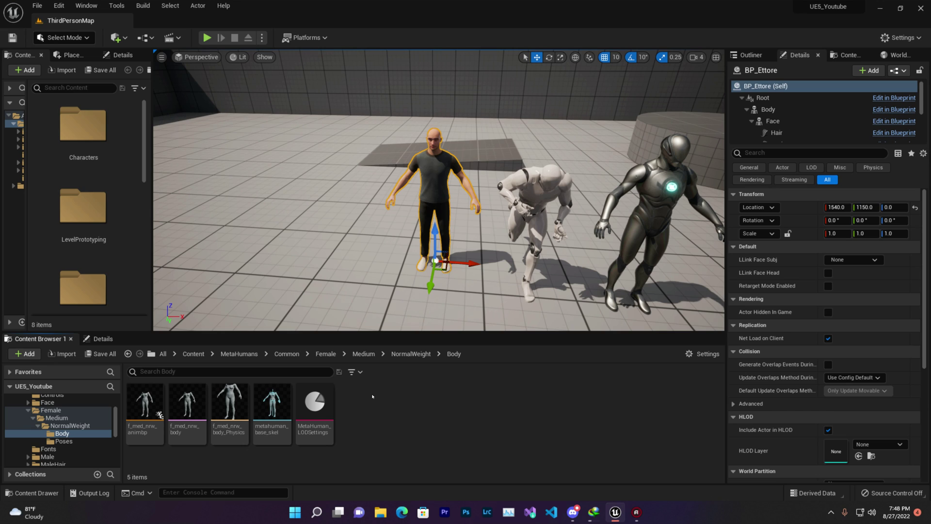
# Create an IK Rig named MetaIKRig from the f_med_nrw_body mesh in the Body folder and dock its editor in the main window.
pyautogui.rightClick(372, 396)
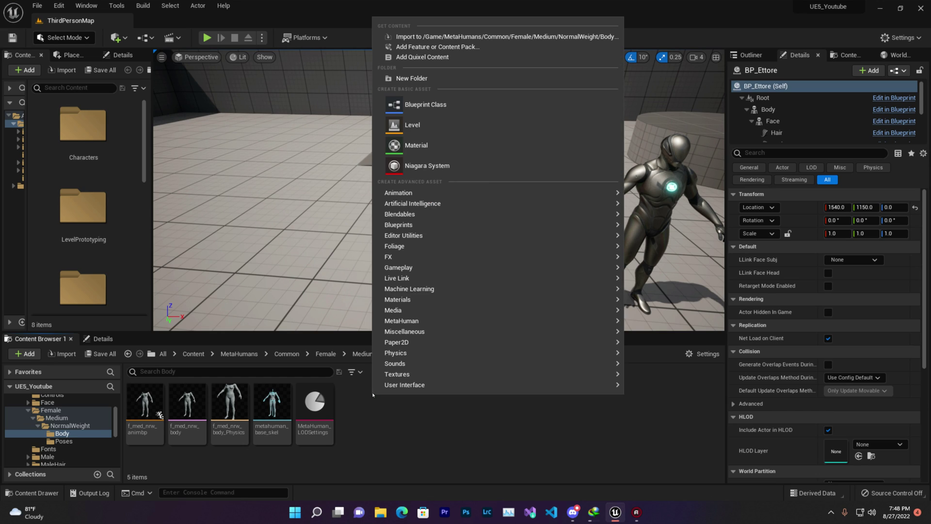
pyautogui.moveTo(601, 192)
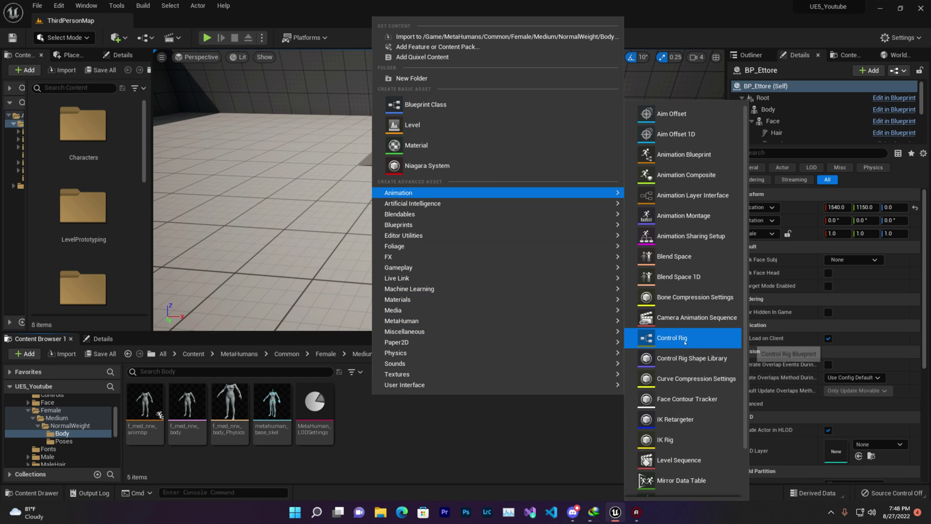
pyautogui.click(672, 438)
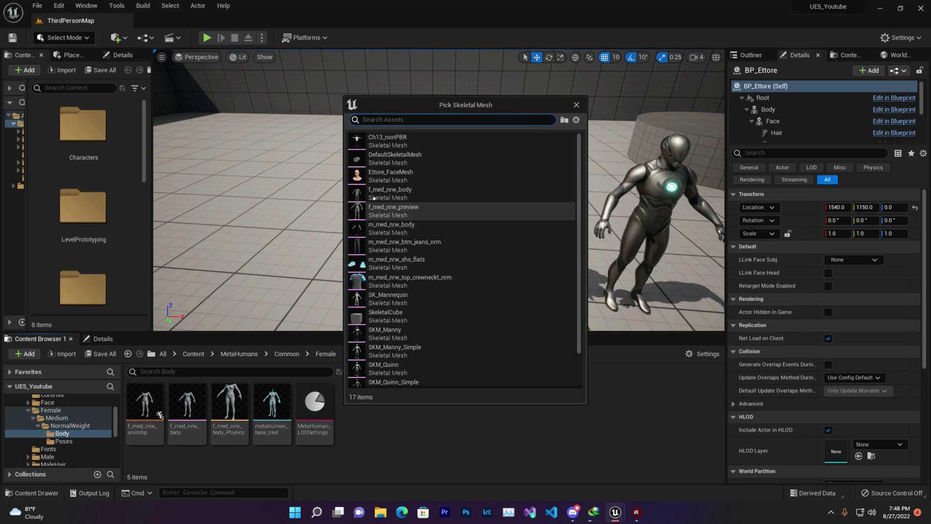
pyautogui.click(388, 192)
pyautogui.press('BackSpace')
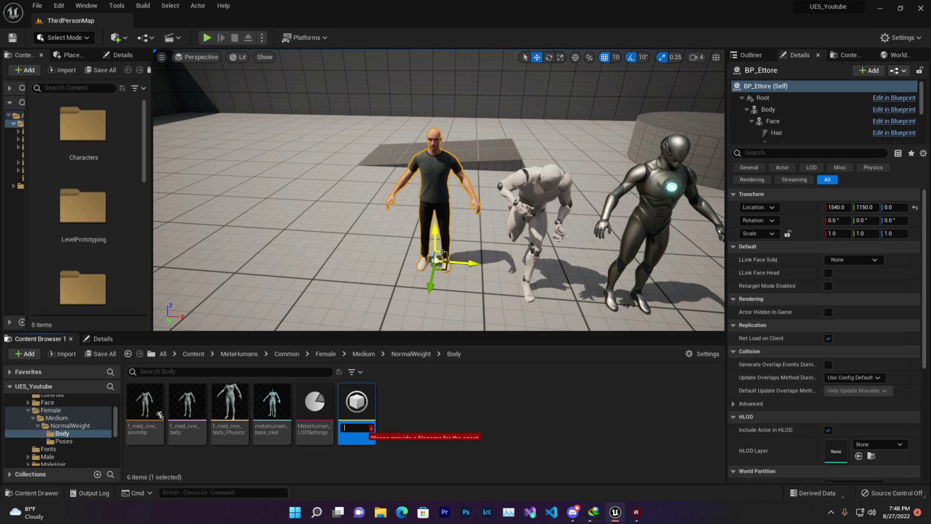
pyautogui.write('M')
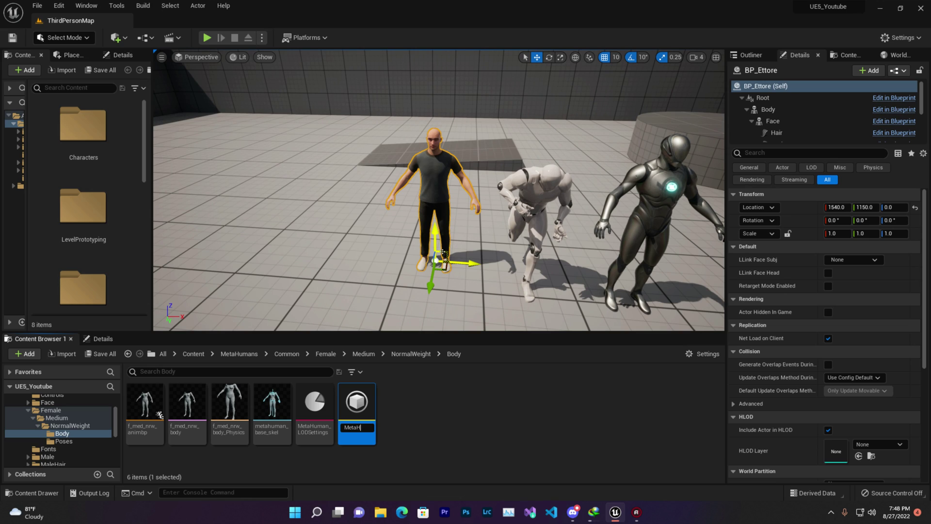
pyautogui.write('etalKRig')
pyautogui.press('Return')
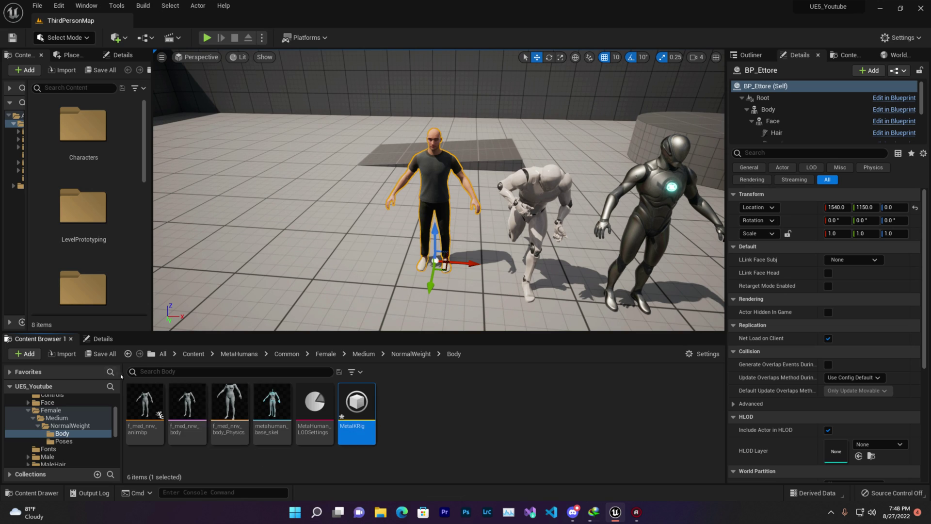
pyautogui.doubleClick(356, 402)
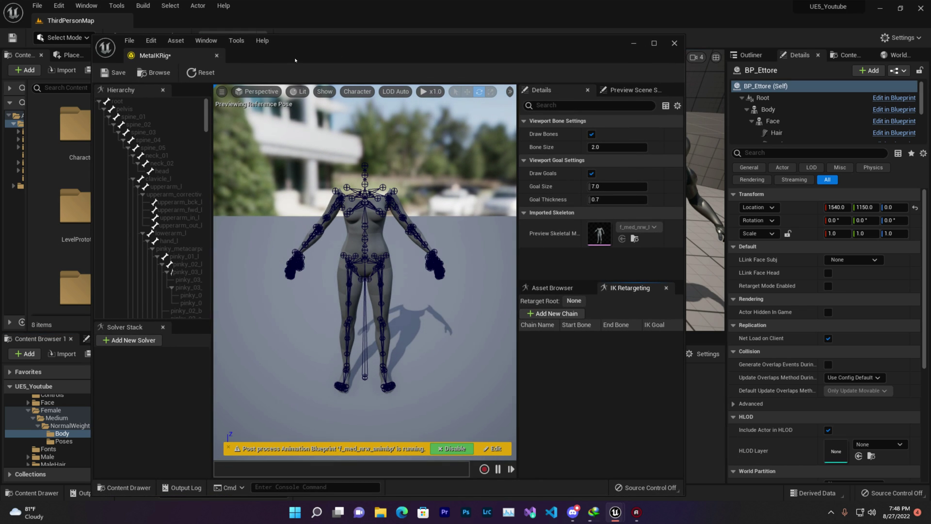
pyautogui.moveTo(158, 56); pyautogui.dragTo(166, 20)
# Select the Ch13_nonPBR character in the level, locate its skeletal mesh's folder, and open Mix_IK_RIG there to view its skeleton and retarget chains.
pyautogui.click(92, 20)
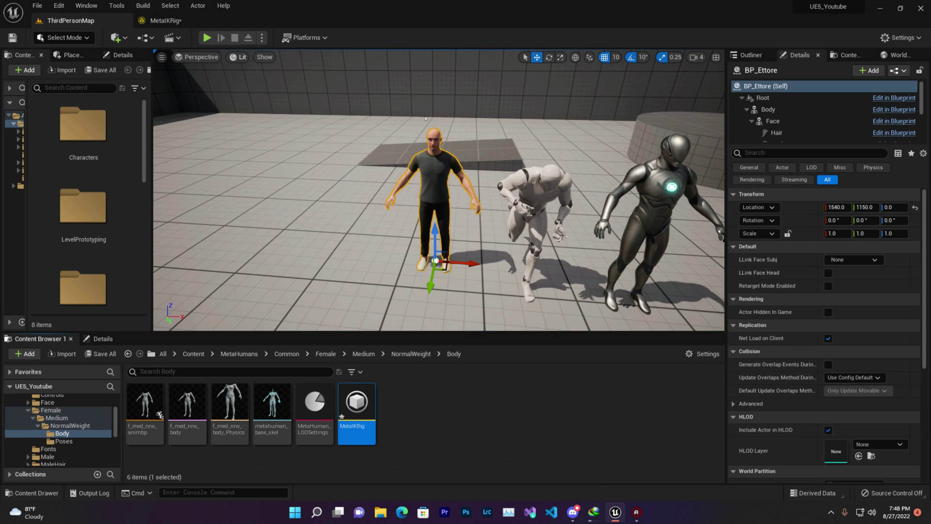
pyautogui.moveTo(588, 194); pyautogui.dragTo(626, 186, button='right')
pyautogui.click(680, 165)
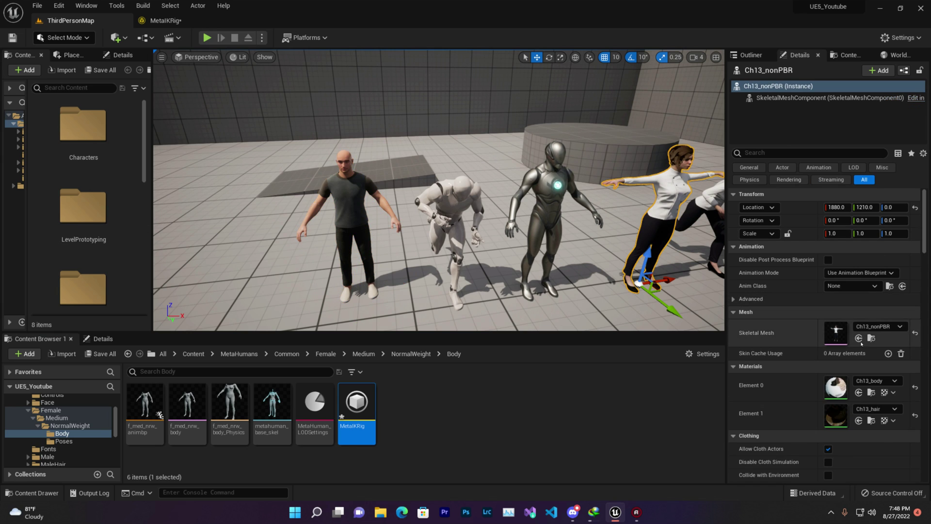
pyautogui.click(871, 338)
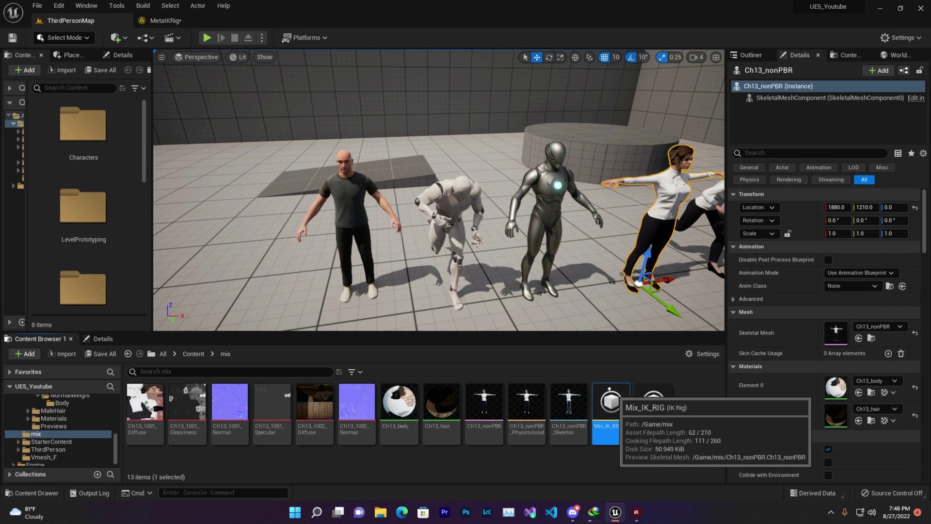
pyautogui.doubleClick(612, 405)
pyautogui.scroll(5, 427, 257)
pyautogui.moveTo(428, 257); pyautogui.dragTo(418, 257, button='right')
pyautogui.press('s')
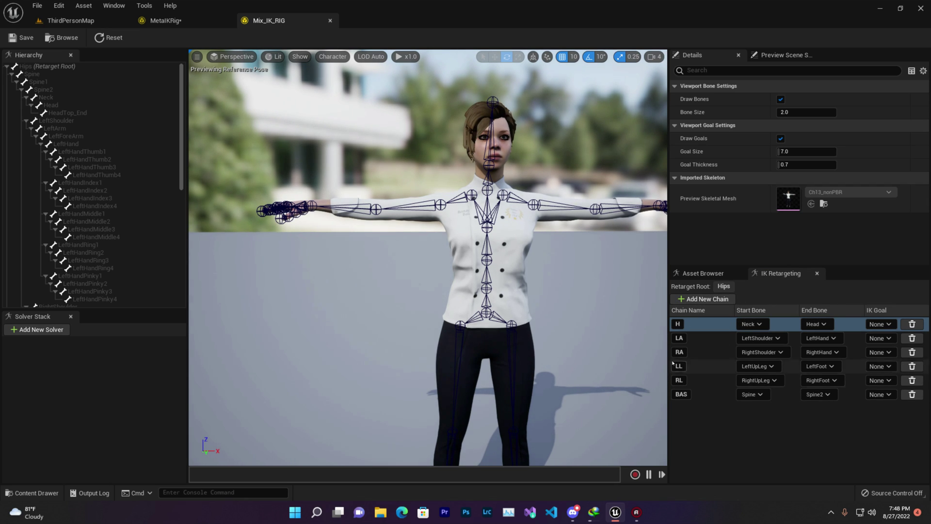
# Compare the MetaIKRig skeleton with Mix_IK_RIG and inspect the Neck and Head bones used by the reference rig's H chain.
pyautogui.click(177, 21)
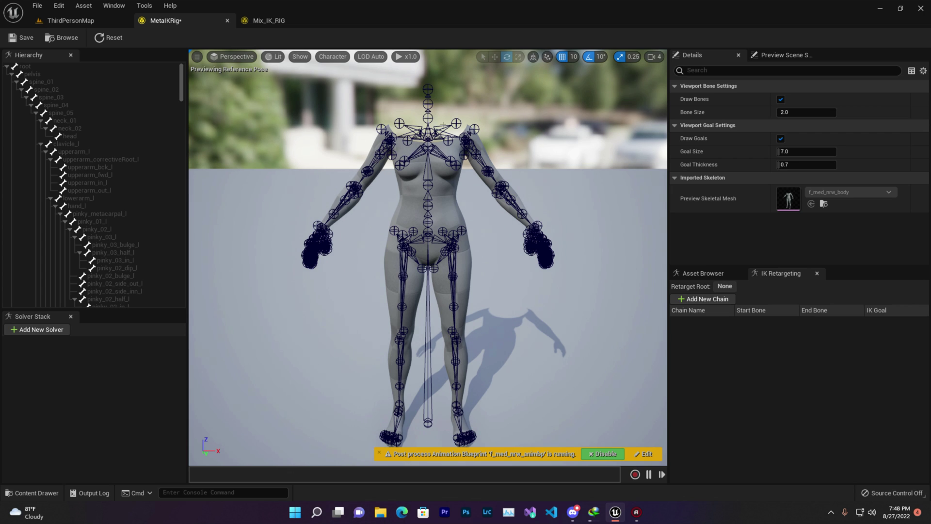
pyautogui.moveTo(362, 134); pyautogui.dragTo(367, 129, button='right')
pyautogui.press('w')
pyautogui.press('s')
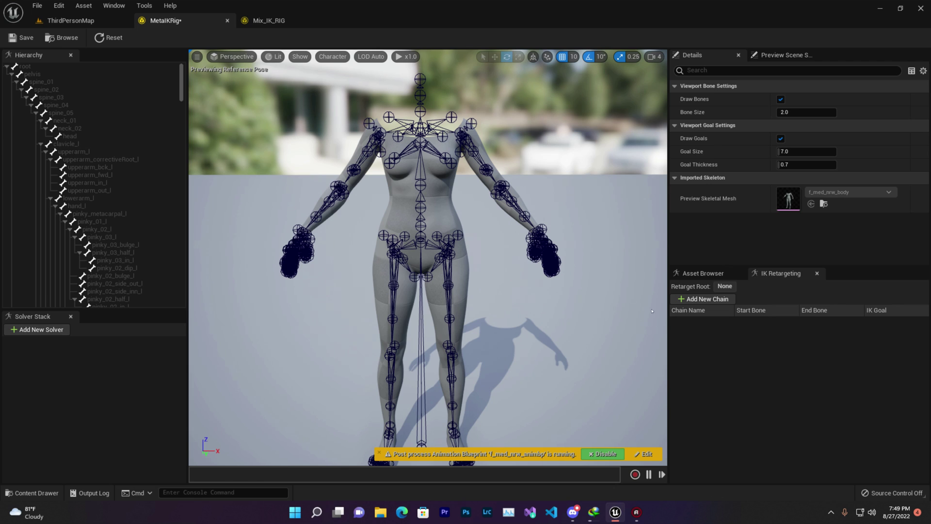
pyautogui.click(268, 21)
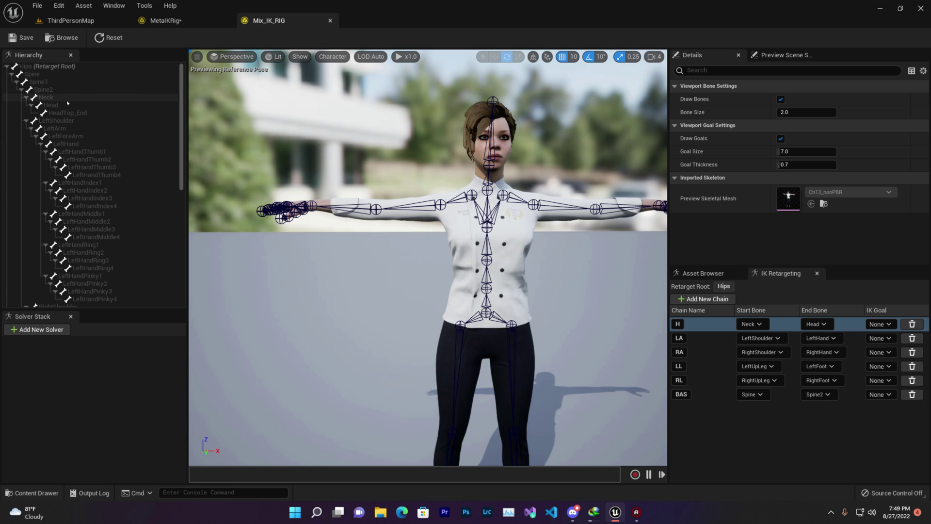
pyautogui.click(86, 98)
pyautogui.scroll(5, 533, 144)
pyautogui.moveTo(534, 144)
pyautogui.mouseDown(button='right')
pyautogui.moveTo(546, 139)
pyautogui.moveTo(534, 144)
pyautogui.moveTo(534, 133)
pyautogui.mouseUp(button='right')
pyautogui.press('s')
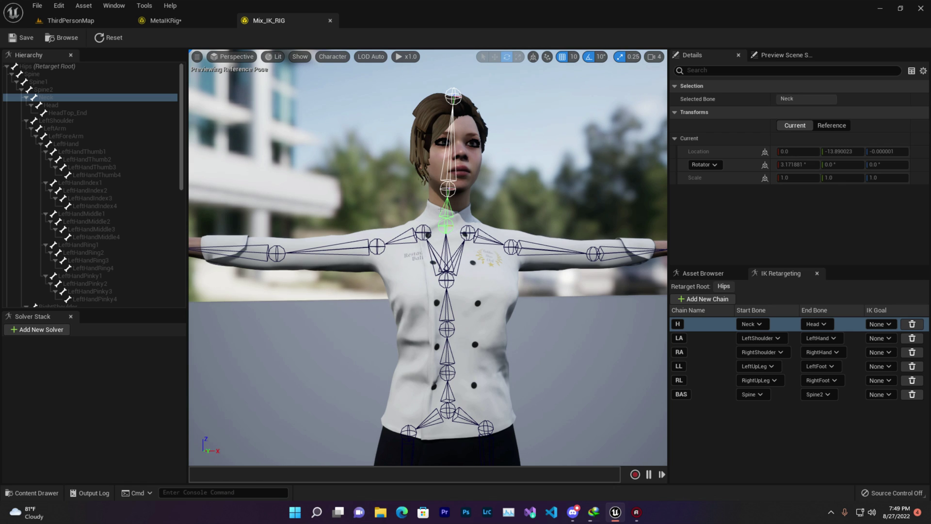
pyautogui.click(82, 105)
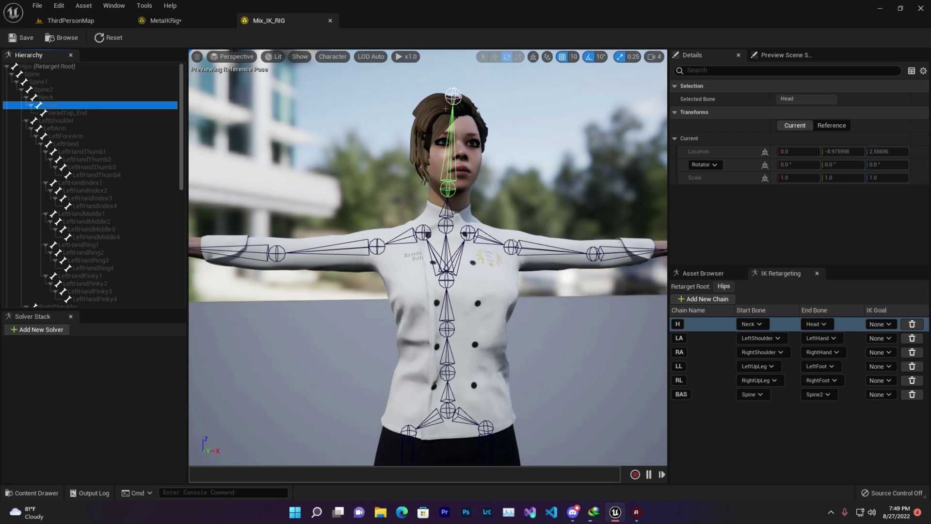
# Inspect the neck and head bones in the MetaIKRig hierarchy to find the matching range.
pyautogui.click(175, 21)
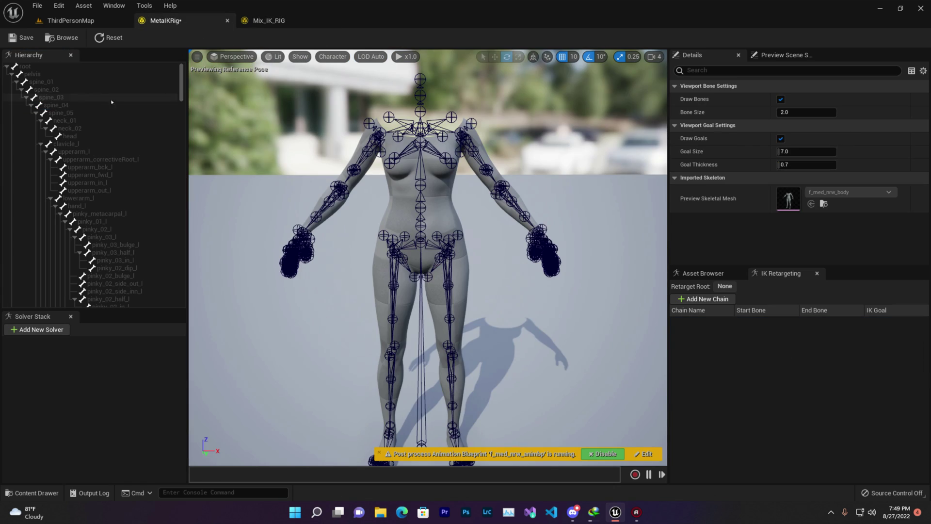
pyautogui.click(75, 125)
pyautogui.press('Down')
pyautogui.press('Down')
pyautogui.click(100, 121)
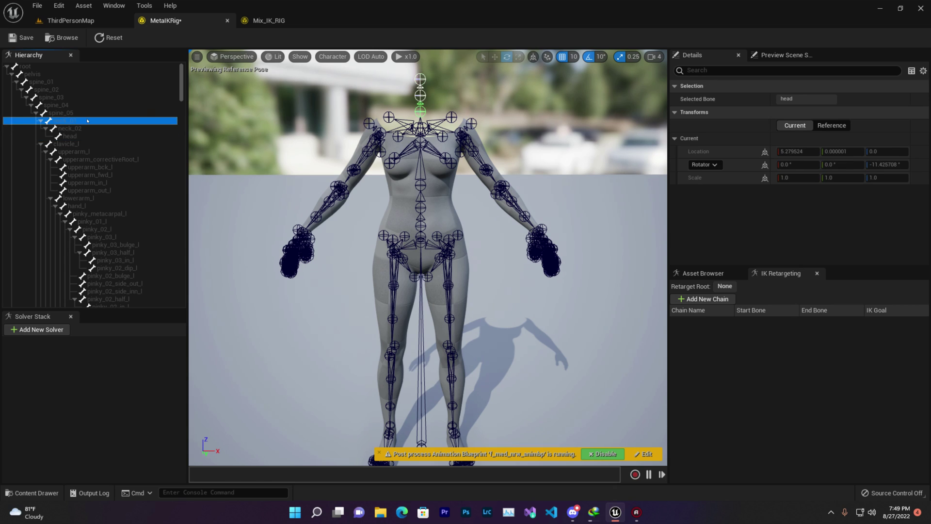
pyautogui.press('Down')
pyautogui.press('Down')
pyautogui.click(86, 121)
pyautogui.click(89, 135)
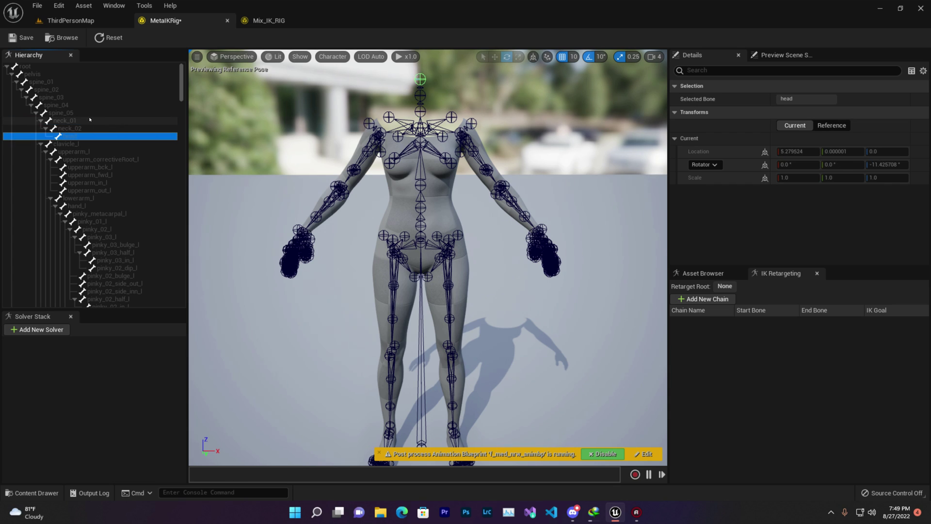
# Create a retarget chain named H in MetaIKRig from the bones neck_01 through head.
pyautogui.click(89, 121)
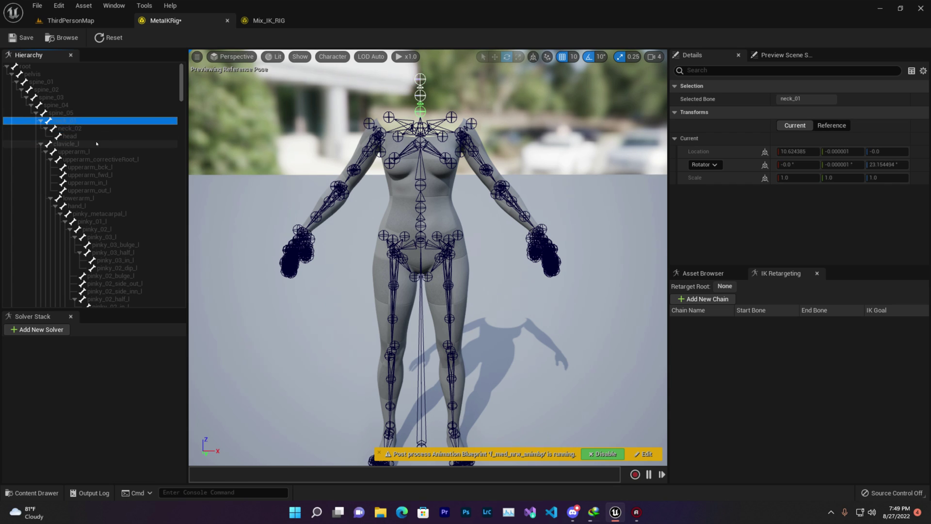
pyautogui.keyDown('shift'); pyautogui.click(99, 137); pyautogui.keyUp('shift')
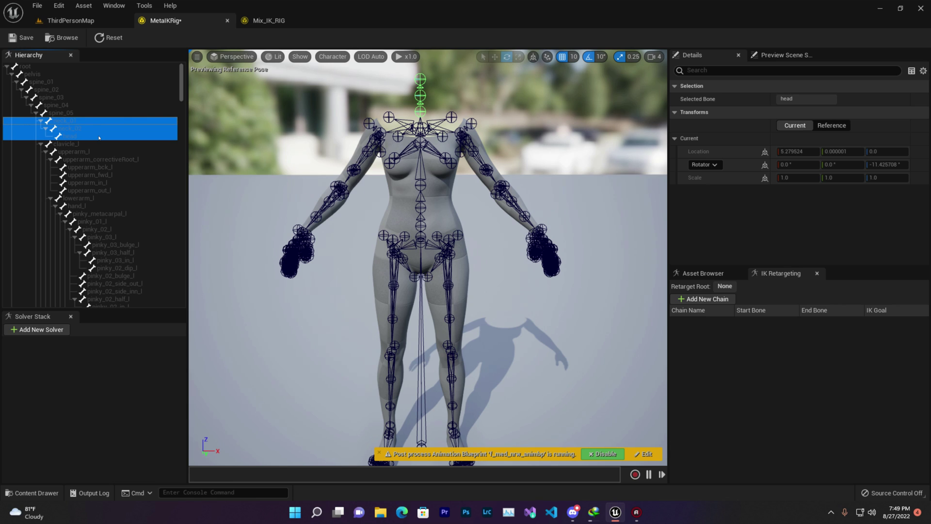
pyautogui.rightClick(103, 123)
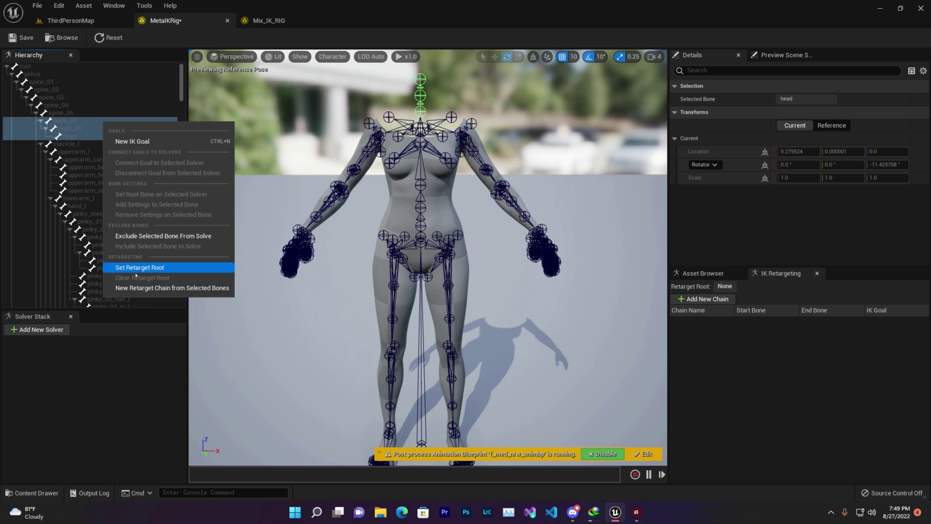
pyautogui.click(163, 289)
pyautogui.click(490, 255)
pyautogui.press('BackSpace')
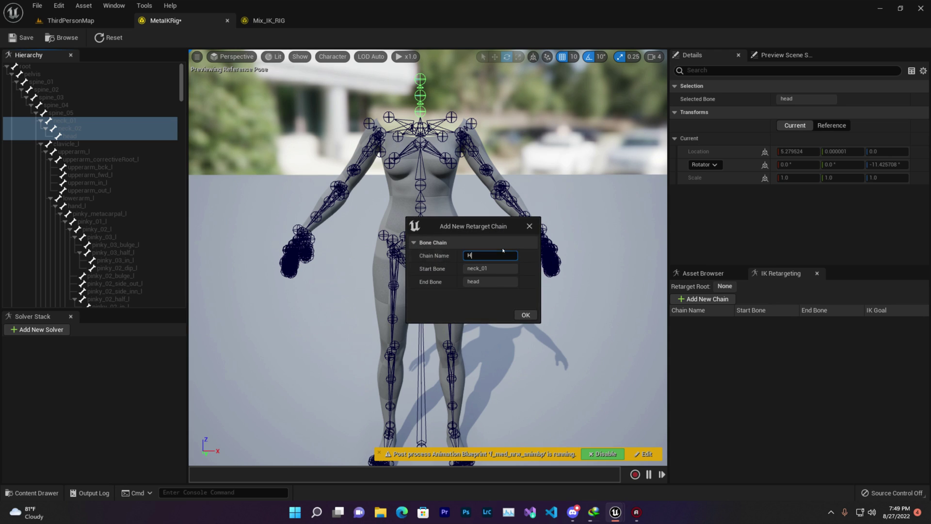
pyautogui.click(526, 316)
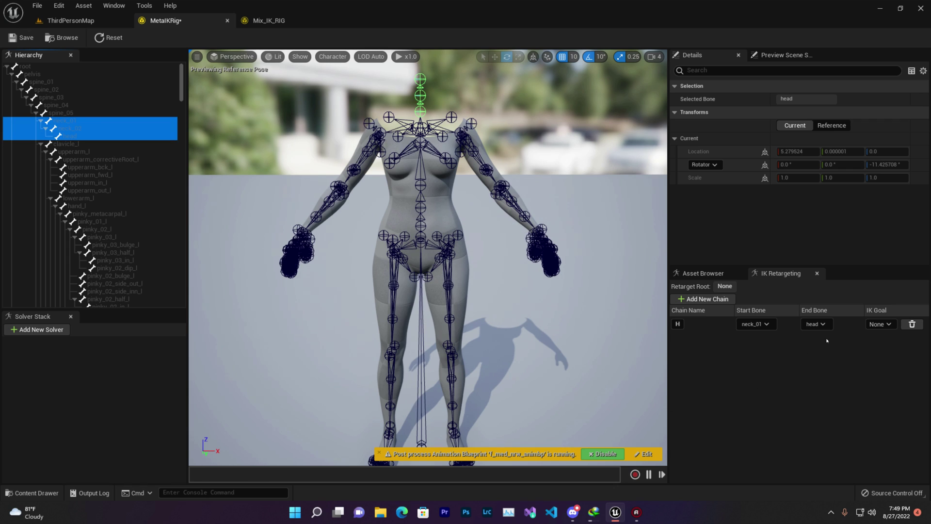
# Check the left arm chain in Mix_IK_RIG and create a retarget chain named LA in MetaIKRig from the selected bones clavicle_l through hand_l.
pyautogui.click(269, 20)
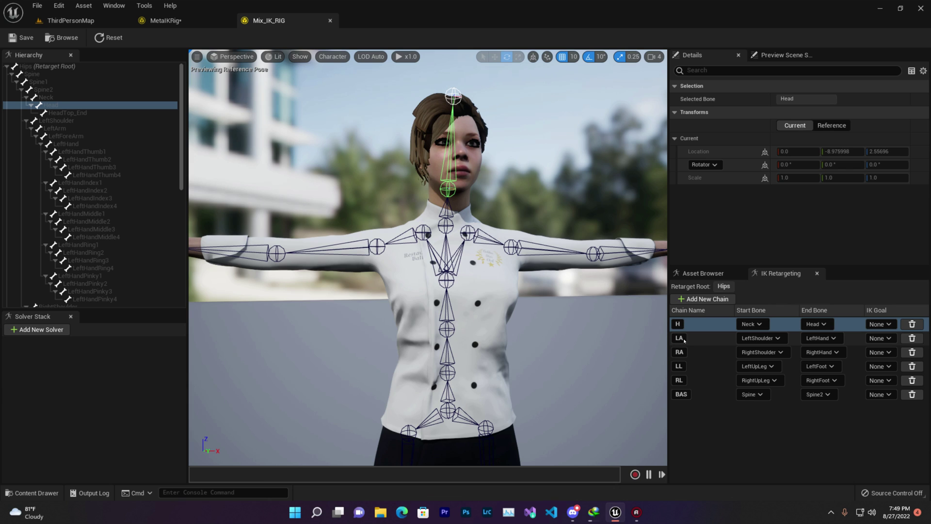
pyautogui.click(168, 20)
pyautogui.click(73, 144)
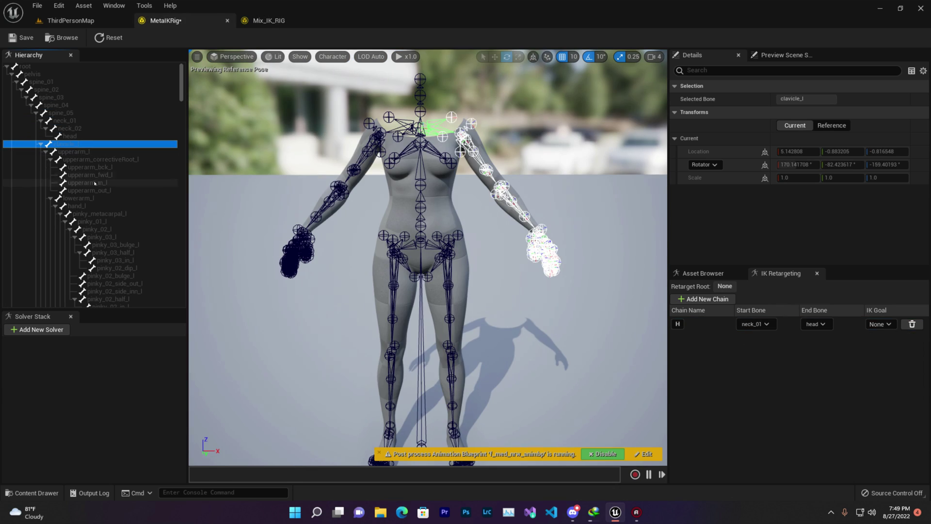
pyautogui.keyDown('shift'); pyautogui.click(97, 205); pyautogui.keyUp('shift')
pyautogui.rightClick(109, 191)
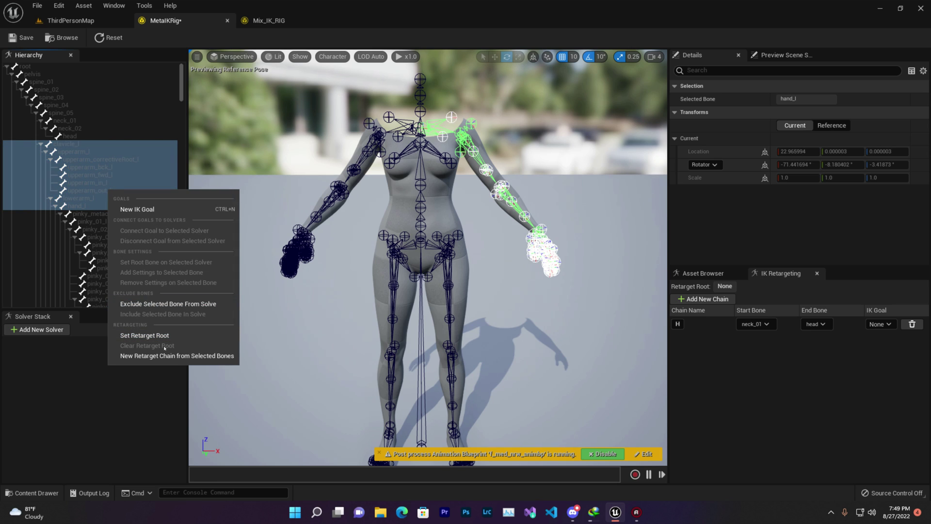
pyautogui.click(139, 356)
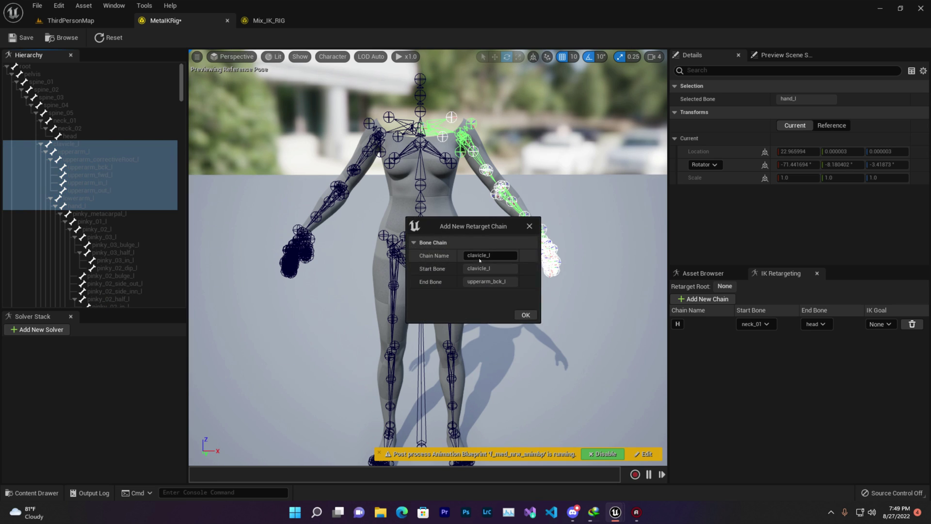
pyautogui.click(490, 255)
pyautogui.write('LA')
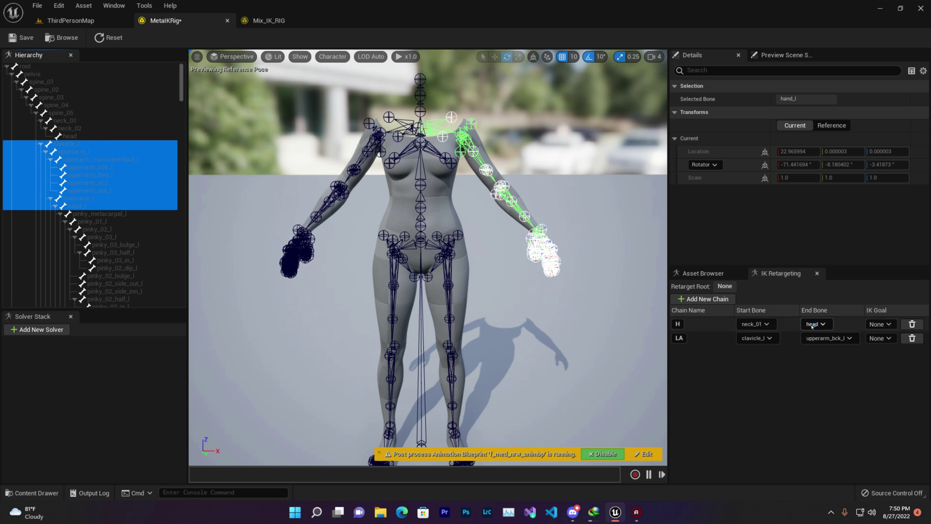
# Set the LA chain's end bone to hand_l and save MetaIKRig.
pyautogui.click(834, 340)
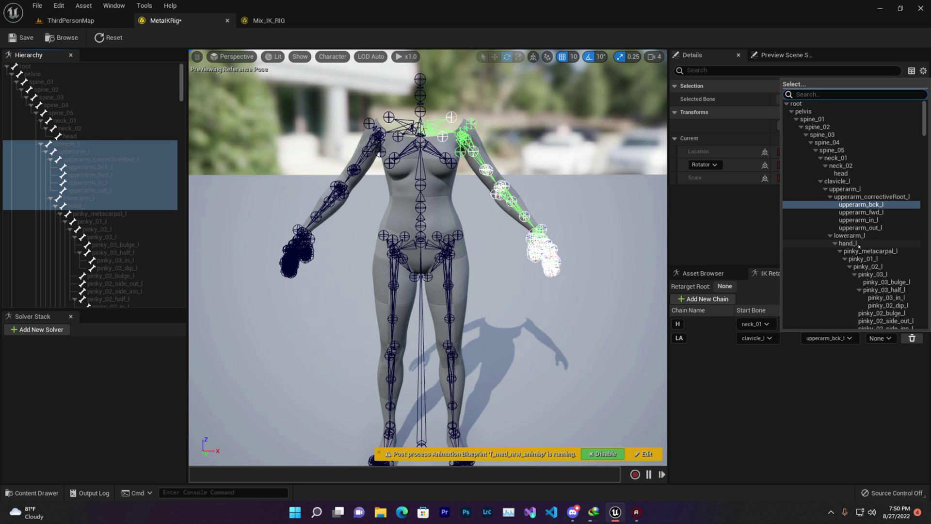
pyautogui.click(859, 246)
pyautogui.hotkey('ctrl', 's')
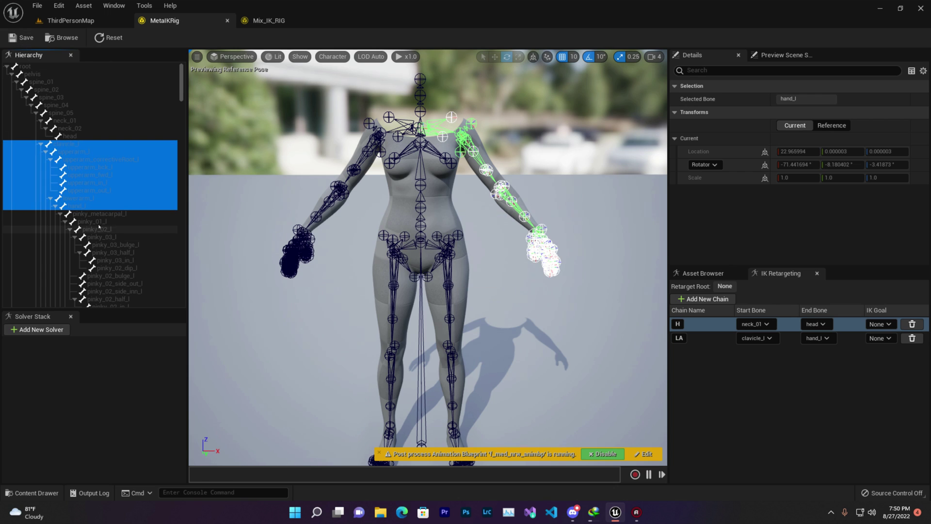
# Look through the MetaIKRig bone hierarchy to find the right arm bones, starting at the right clavicle.
pyautogui.scroll(-10, 101, 230)
pyautogui.moveTo(182, 107); pyautogui.dragTo(174, 83)
pyautogui.click(57, 105)
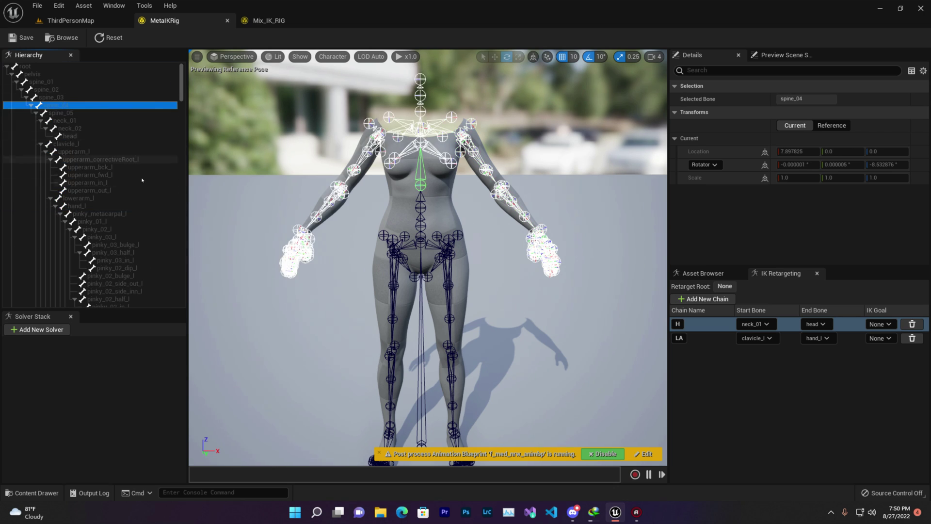
pyautogui.scroll(-5, 115, 221)
pyautogui.scroll(-2, 115, 220)
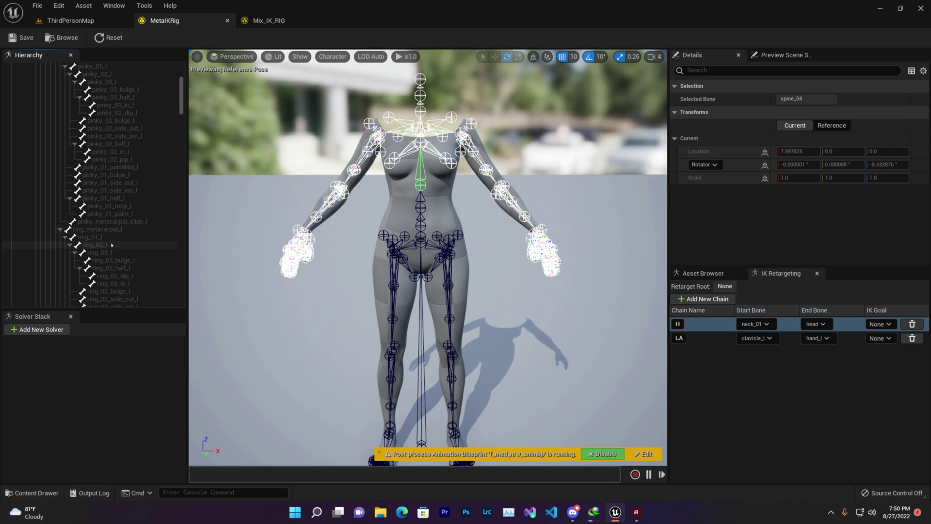
pyautogui.click(117, 230)
pyautogui.scroll(-10, 115, 242)
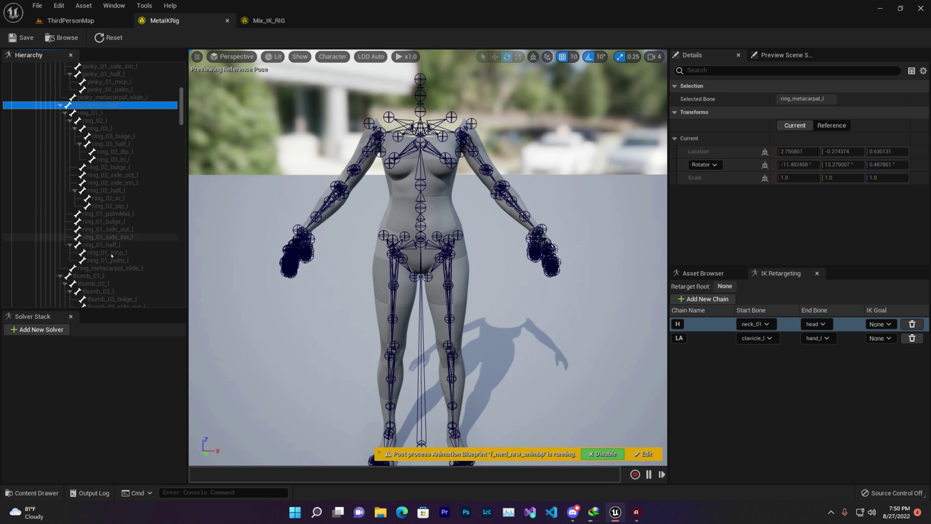
pyautogui.scroll(-20, 111, 256)
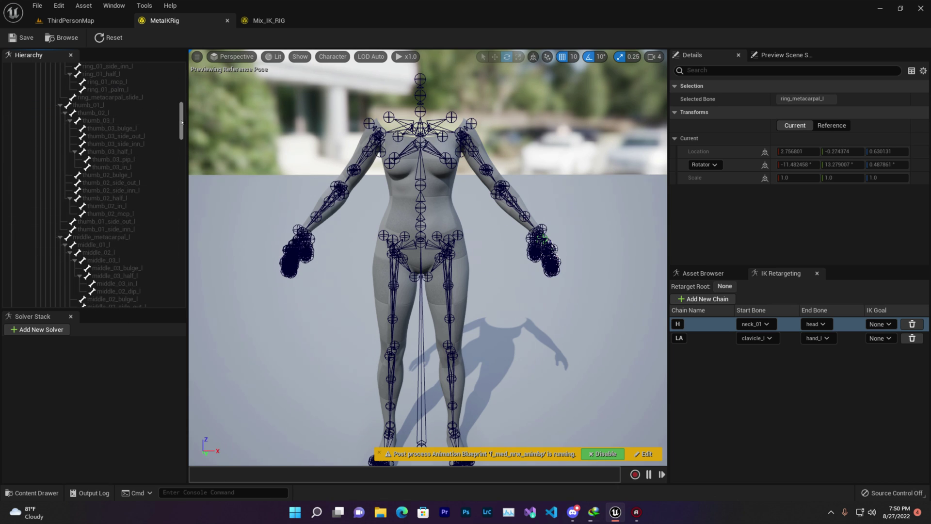
pyautogui.scroll(-2, 165, 275)
pyautogui.scroll(20, 165, 276)
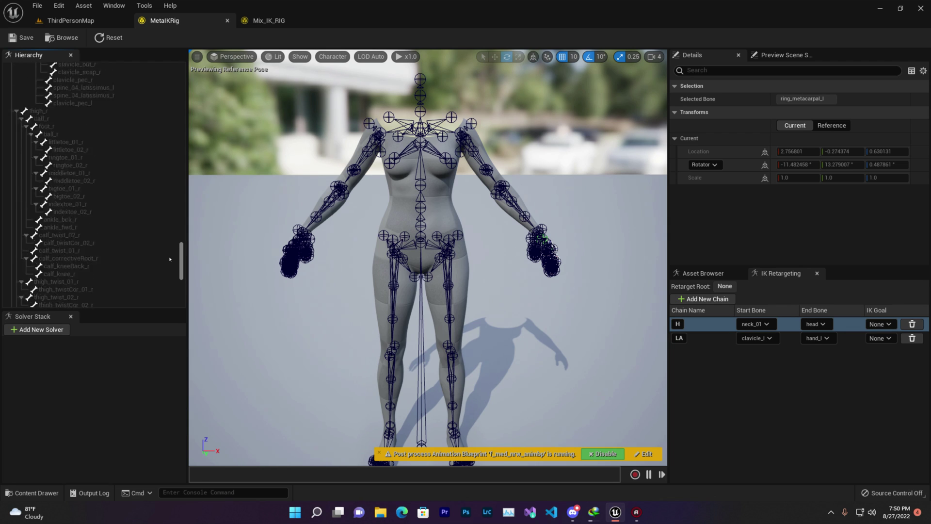
pyautogui.scroll(15, 175, 232)
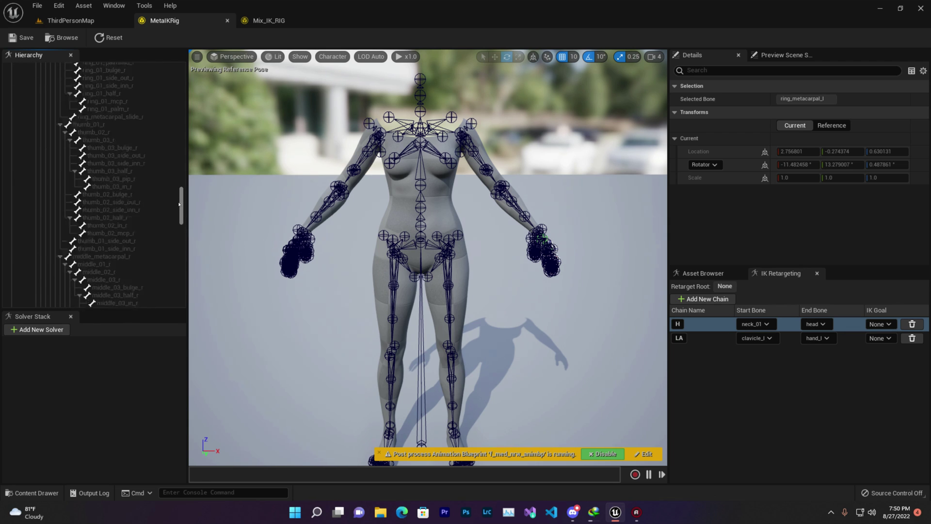
pyautogui.scroll(7, 183, 172)
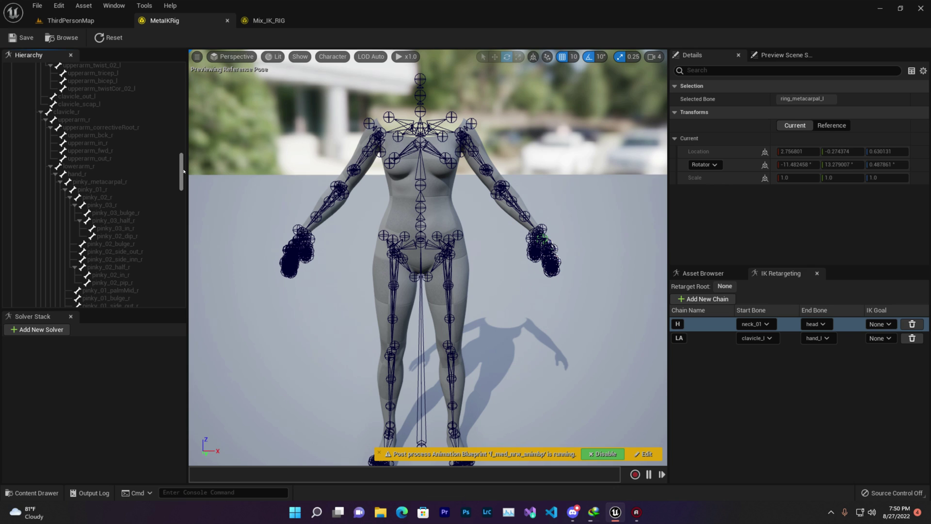
pyautogui.scroll(-5, 185, 165)
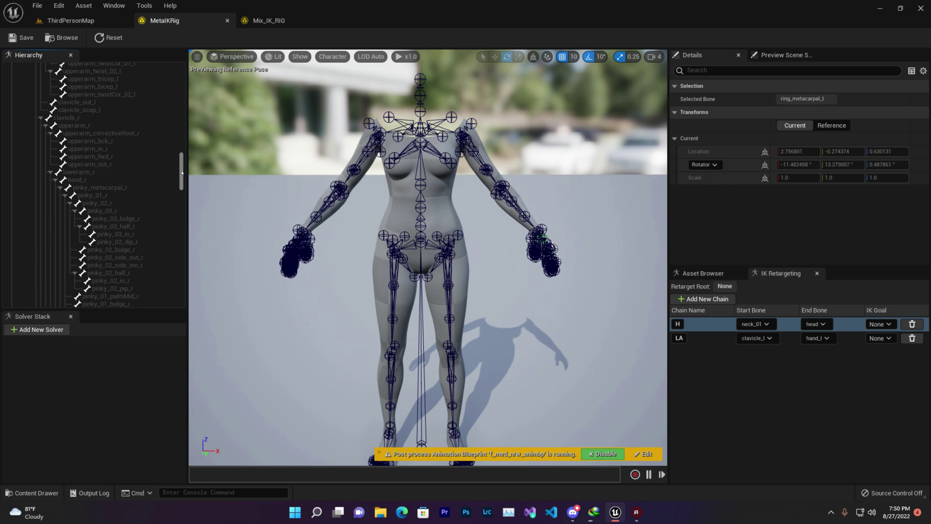
# Create a retarget chain named LR from the bones clavicle_r through hand_r and set its end bone to hand_r.
pyautogui.click(83, 118)
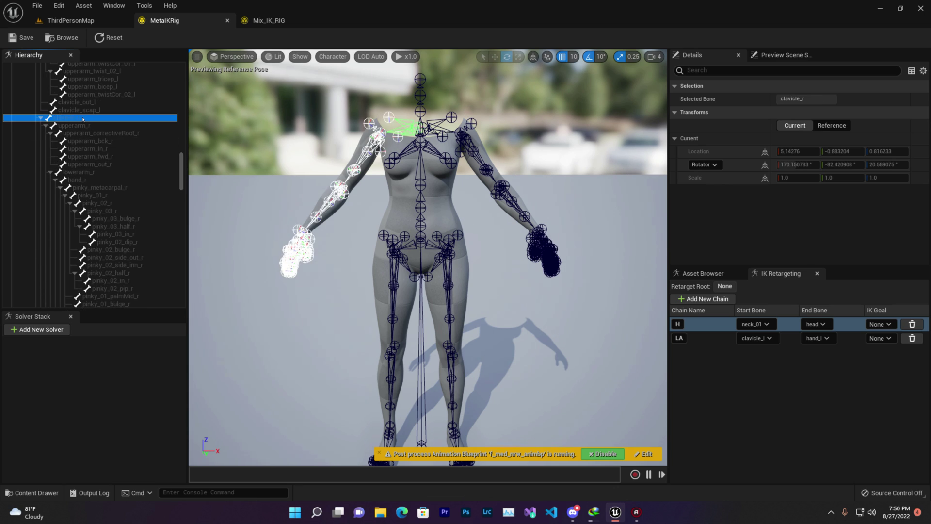
pyautogui.keyDown('shift'); pyautogui.click(90, 179); pyautogui.keyUp('shift')
pyautogui.rightClick(108, 166)
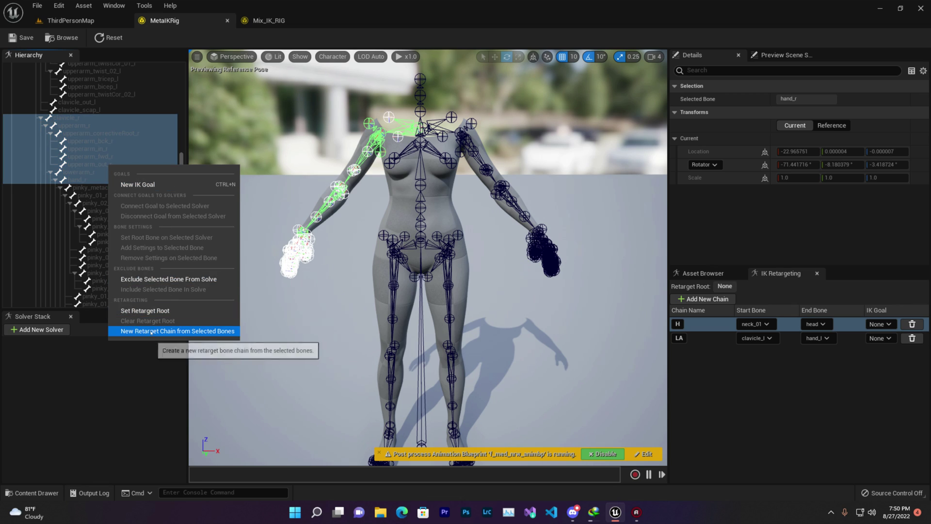
pyautogui.click(170, 331)
pyautogui.click(499, 252)
pyautogui.press('BackSpace')
pyautogui.write('LR')
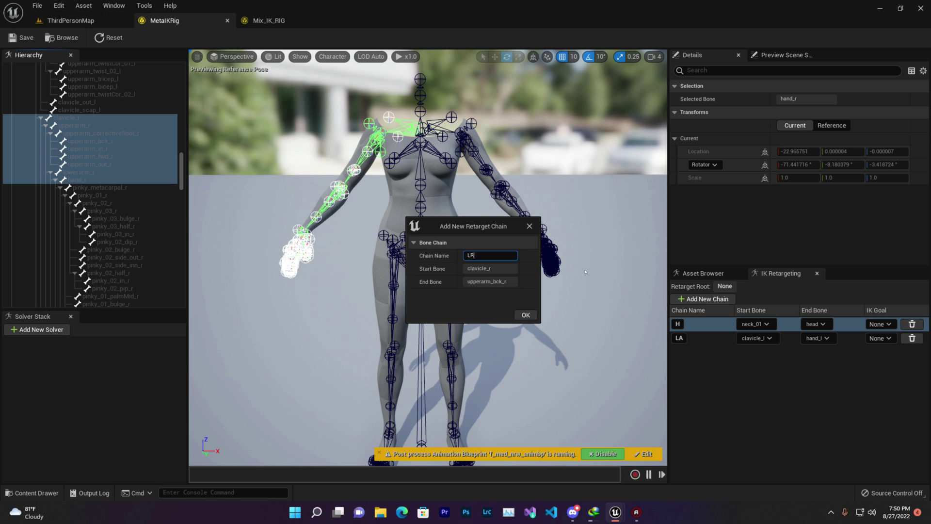
pyautogui.click(526, 314)
pyautogui.click(532, 226)
pyautogui.click(532, 226)
pyautogui.click(532, 226)
pyautogui.click(529, 226)
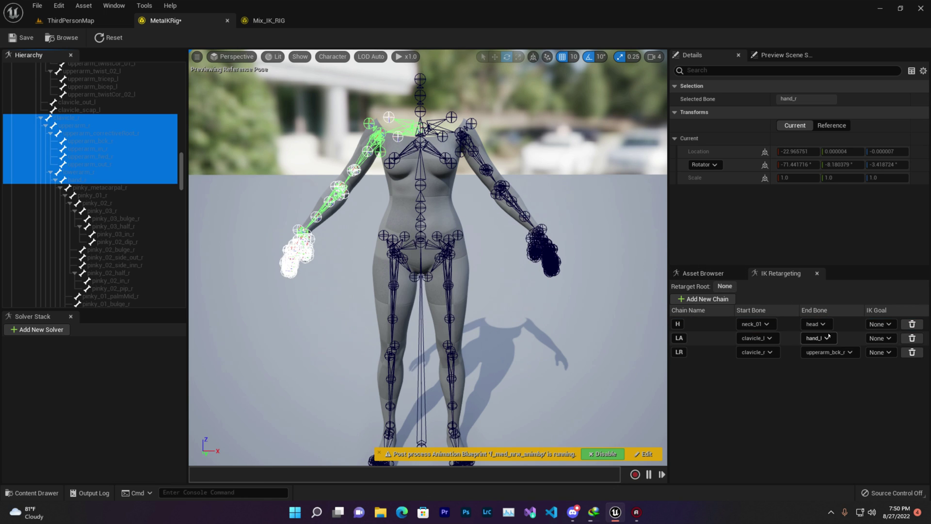
pyautogui.click(849, 354)
pyautogui.click(876, 271)
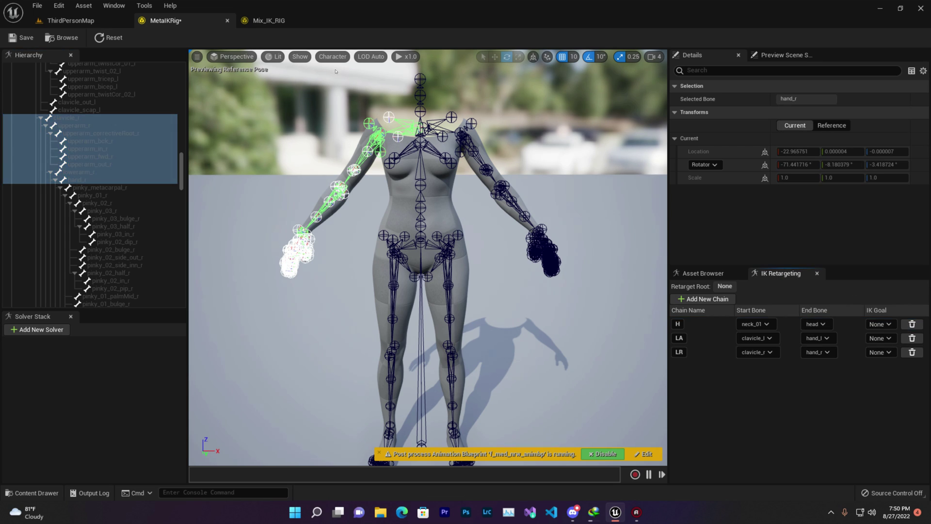
# Check the leg chains in Mix_IK_RIG and look through the MetaIKRig hierarchy for the left thigh bone.
pyautogui.click(268, 20)
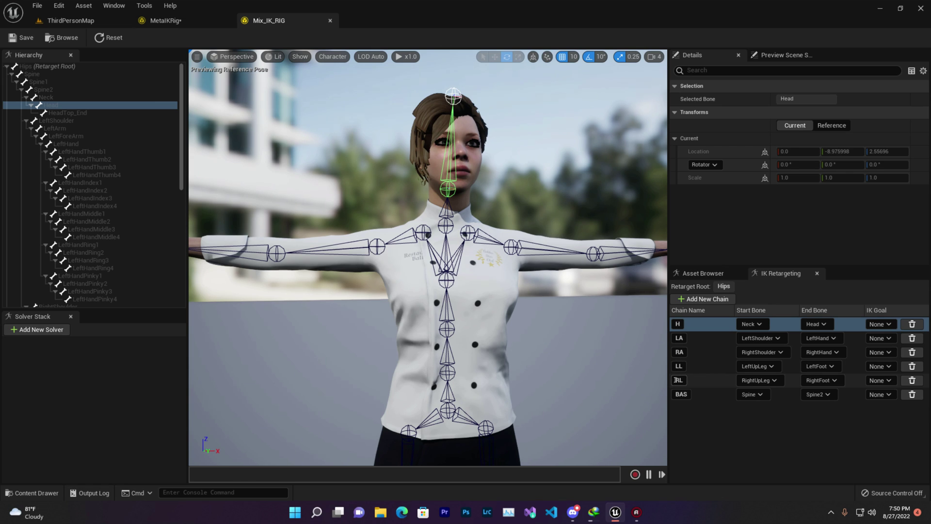
pyautogui.click(165, 20)
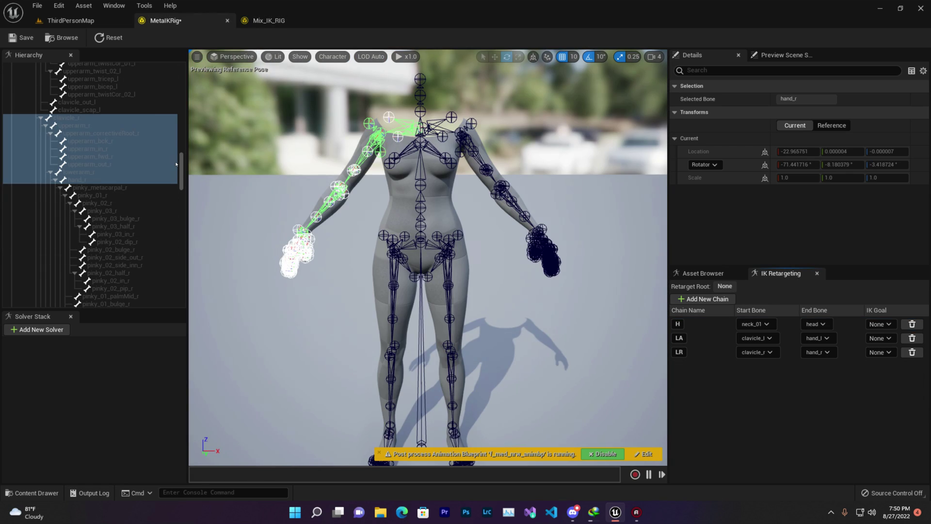
pyautogui.scroll(-10, 179, 179)
pyautogui.moveTo(183, 193); pyautogui.dragTo(174, 249)
pyautogui.scroll(-3, 50, 235)
pyautogui.click(50, 234)
pyautogui.scroll(-4, 66, 240)
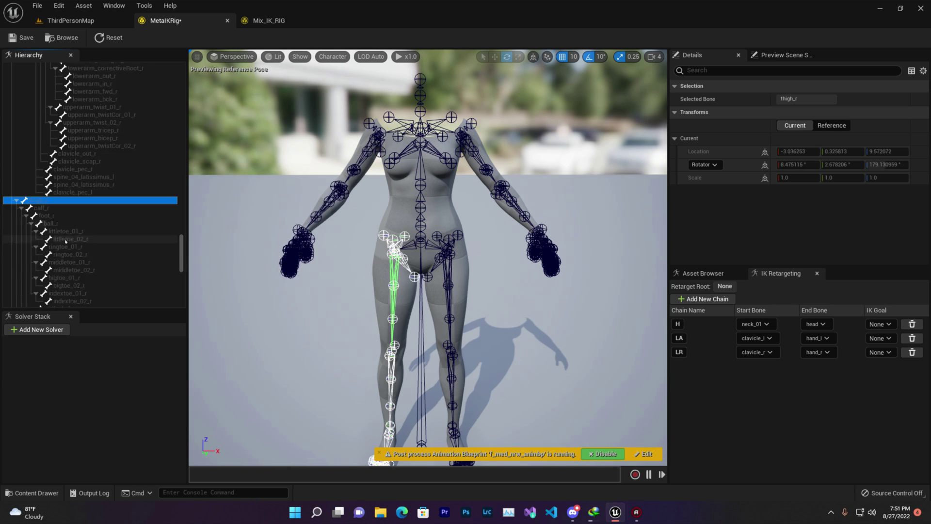
pyautogui.scroll(17, 83, 223)
pyautogui.scroll(5, 83, 224)
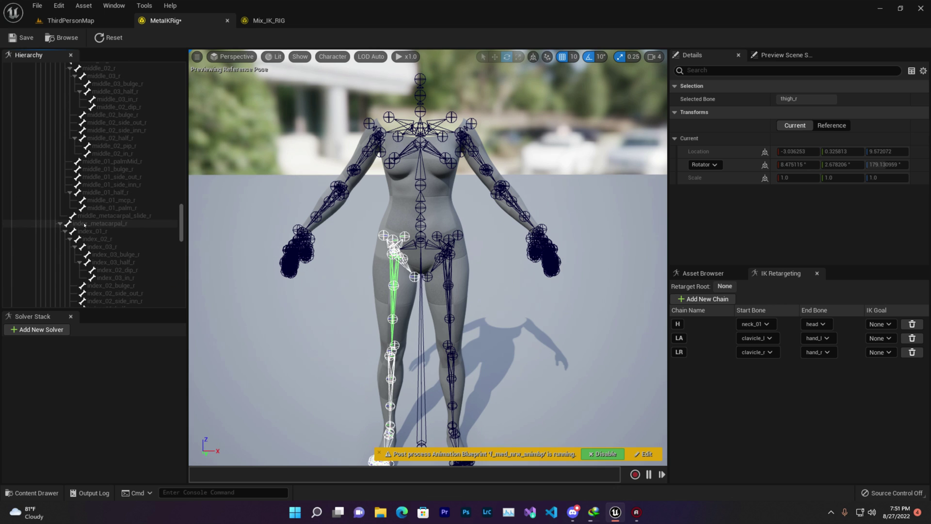
pyautogui.scroll(7, 135, 226)
pyautogui.scroll(-3, 134, 245)
pyautogui.moveTo(181, 202); pyautogui.dragTo(176, 266)
pyautogui.scroll(-6, 118, 231)
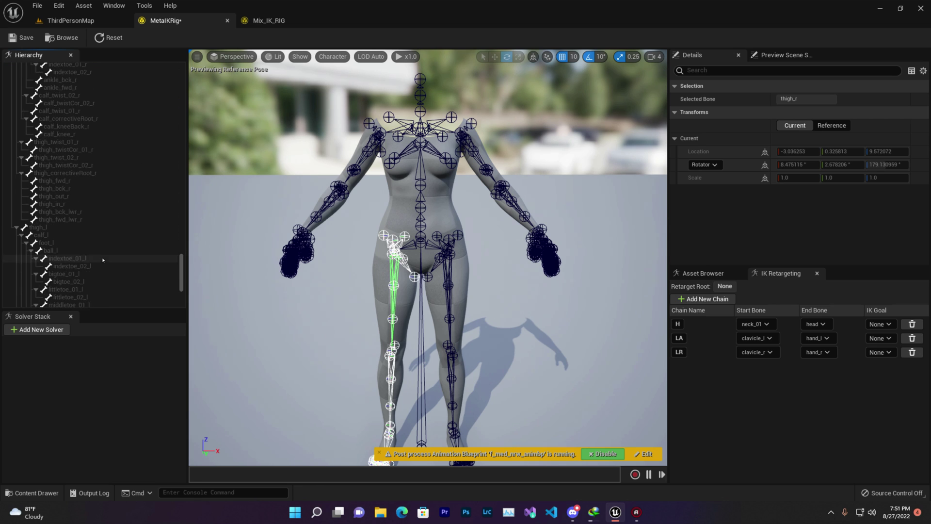
# Create a retarget chain named L in MetaIKRig from the left leg bones thigh_l through ball_l.
pyautogui.click(46, 228)
pyautogui.scroll(-7, 49, 194)
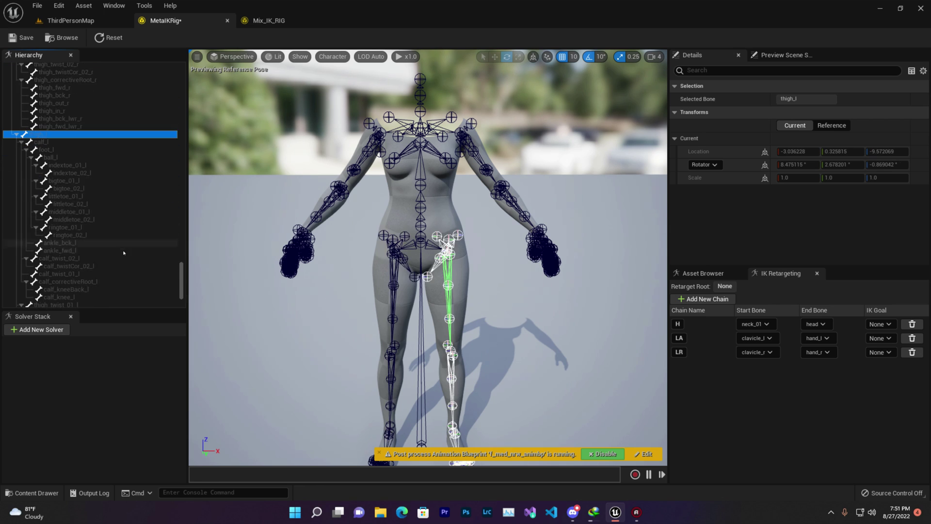
pyautogui.scroll(4, 54, 100)
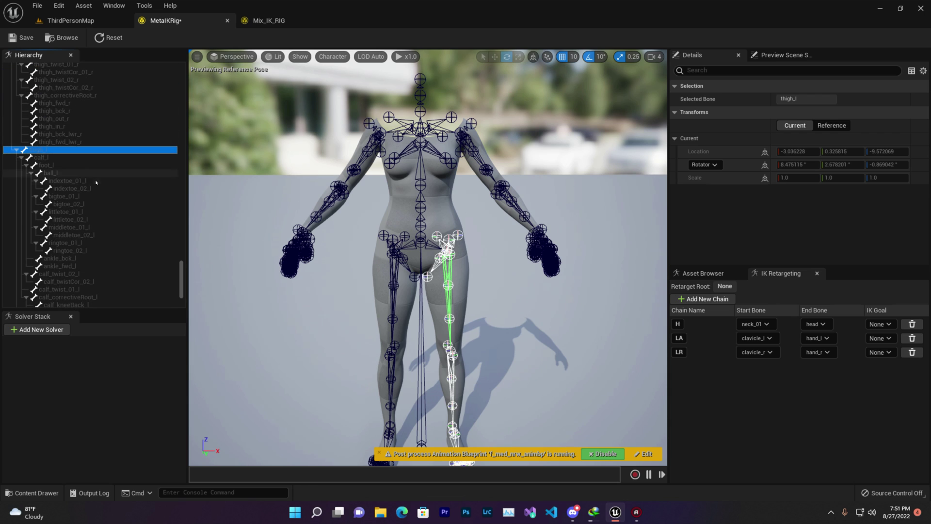
pyautogui.keyDown('shift'); pyautogui.click(68, 171); pyautogui.keyUp('shift')
pyautogui.rightClick(70, 174)
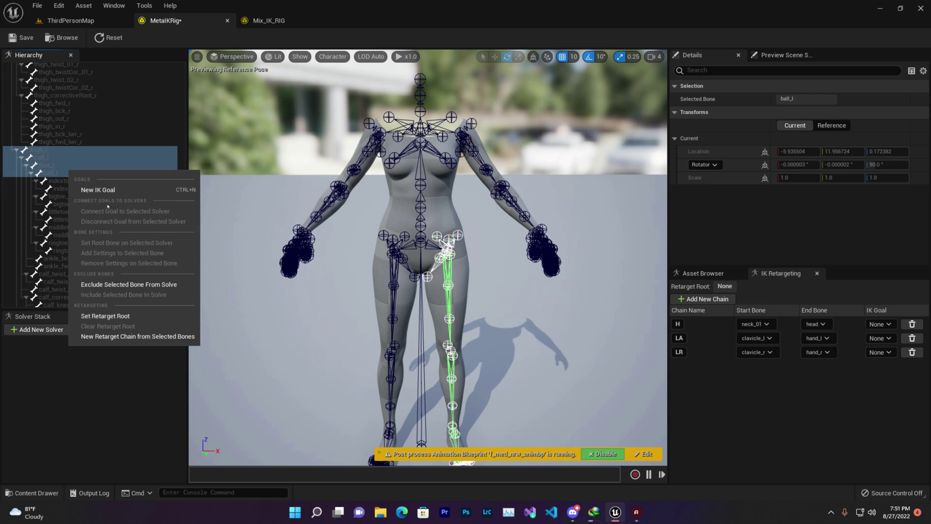
pyautogui.click(146, 356)
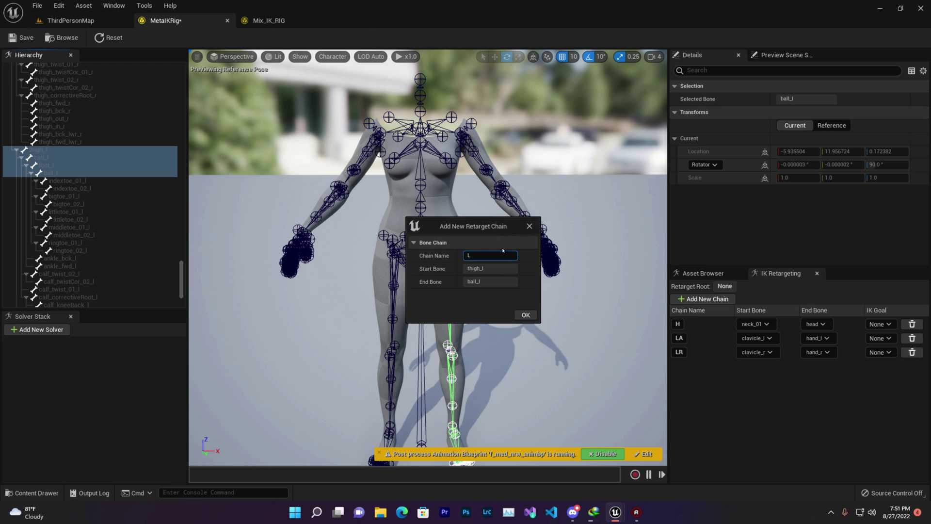
pyautogui.click(532, 316)
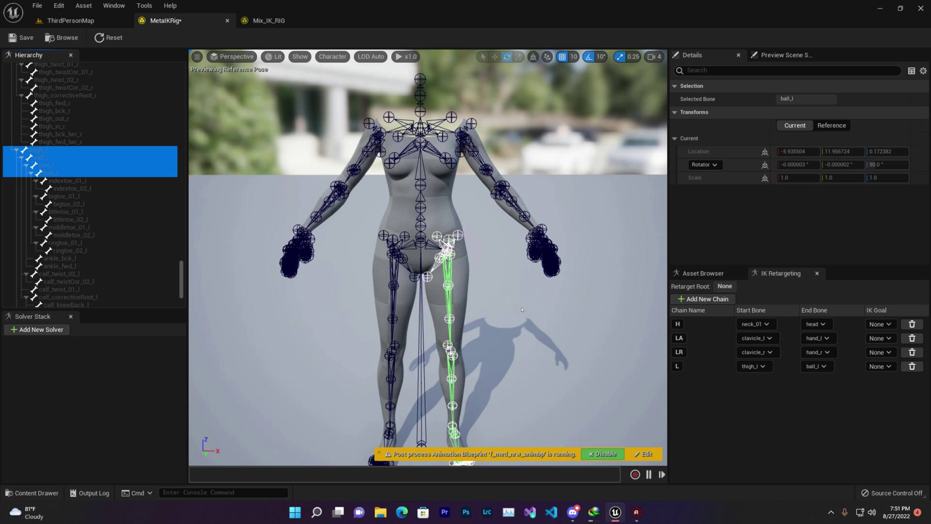
# Check the left leg chain's name in Mix_IK_RIG and rename the matching MetaIKRig chain to LL.
pyautogui.click(271, 21)
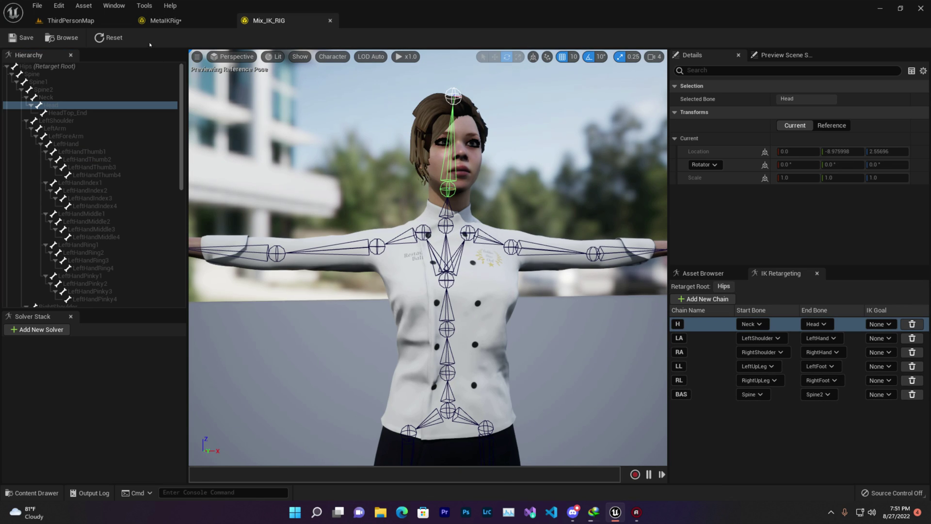
pyautogui.click(162, 20)
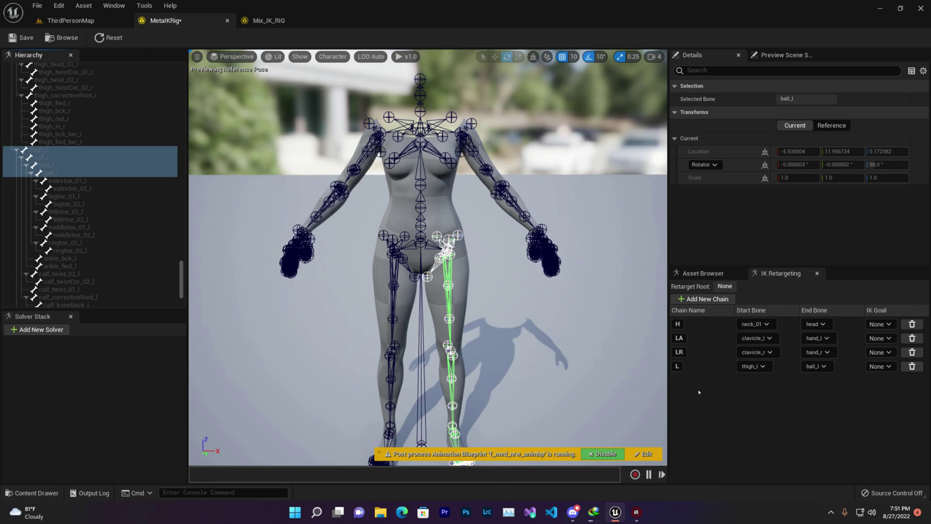
pyautogui.click(676, 365)
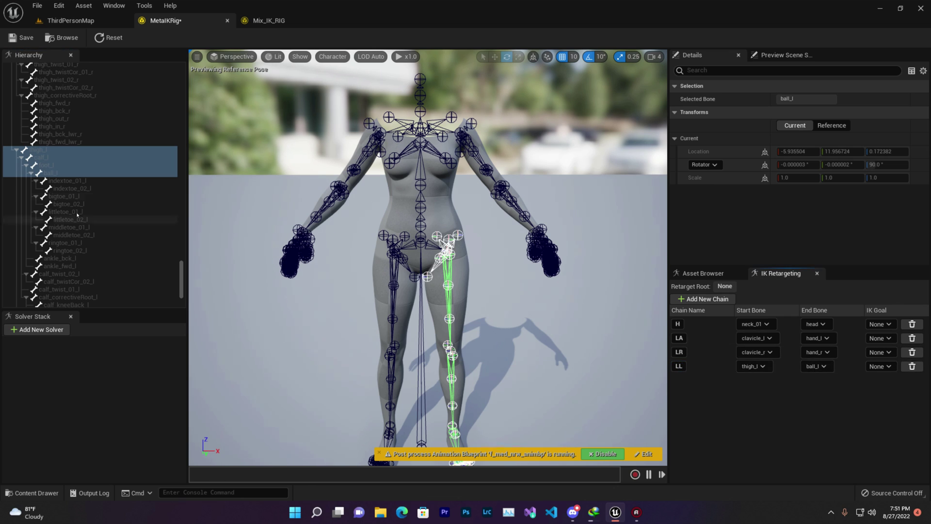
# Create a retarget chain named RL in MetaIKRig from the right leg bones thigh_r through ball_r.
pyautogui.scroll(1, 76, 249)
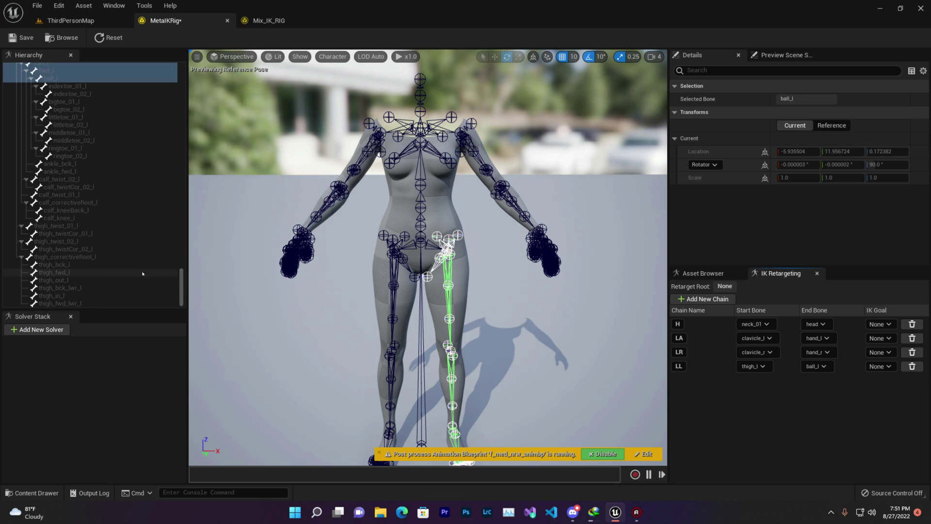
pyautogui.scroll(10, 82, 218)
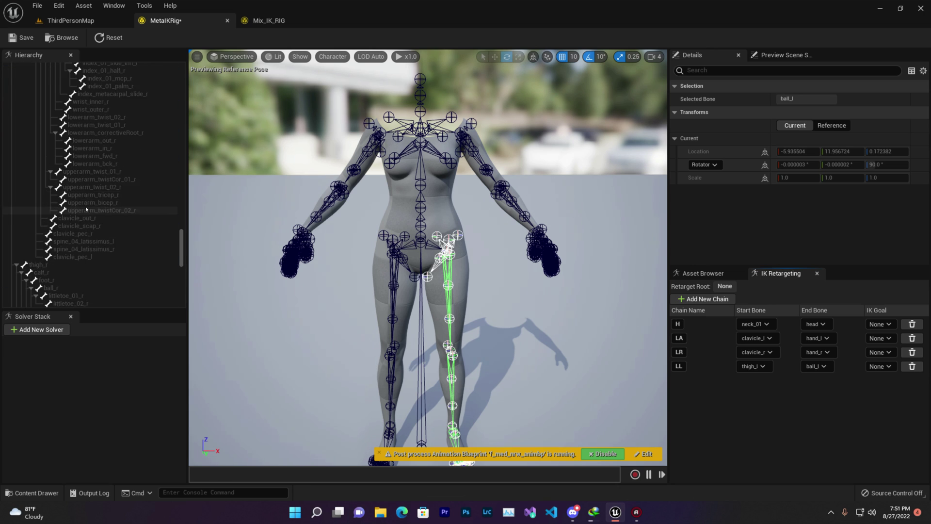
pyautogui.click(90, 218)
pyautogui.keyDown('shift'); pyautogui.click(78, 241); pyautogui.keyUp('shift')
pyautogui.rightClick(77, 241)
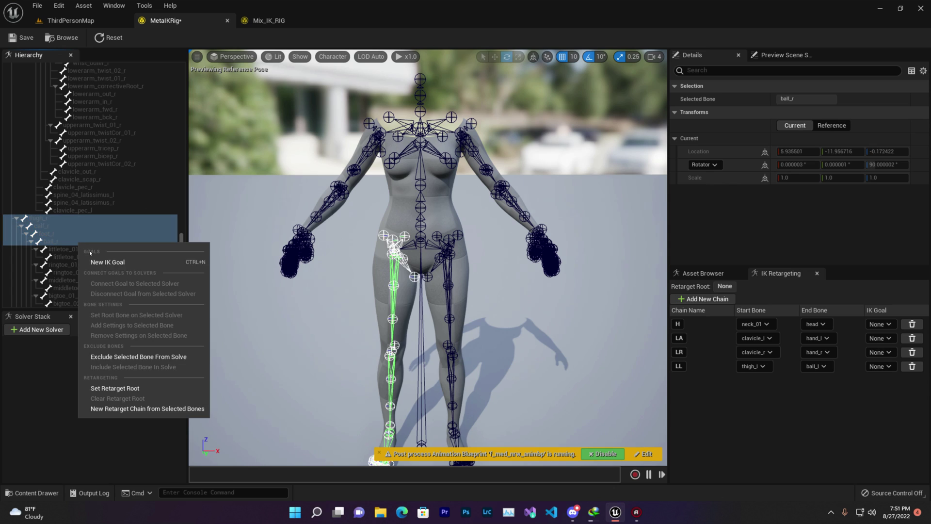
pyautogui.click(141, 410)
pyautogui.click(468, 255)
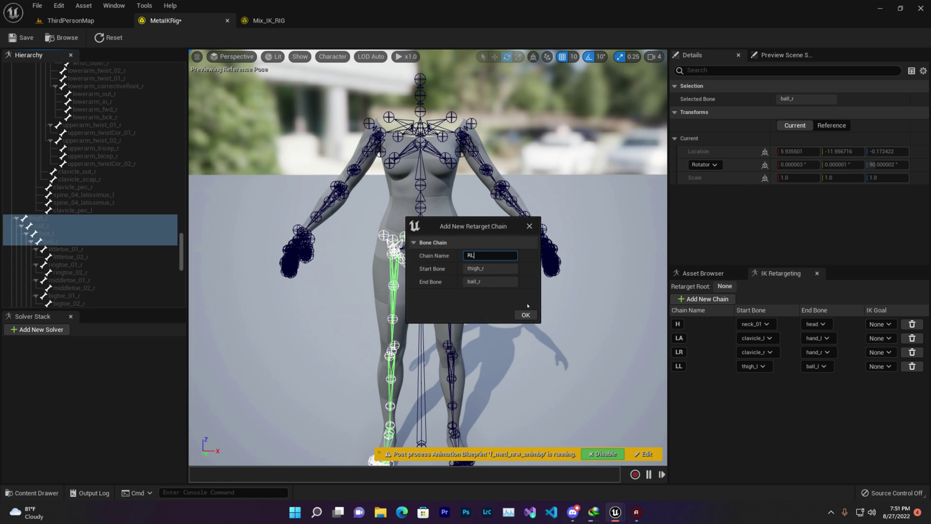
pyautogui.click(525, 314)
# Examine the Spine through Spine2 bones of the BAS chain in Mix_IK_RIG and locate the spine bones in MetaIKRig.
pyautogui.click(267, 20)
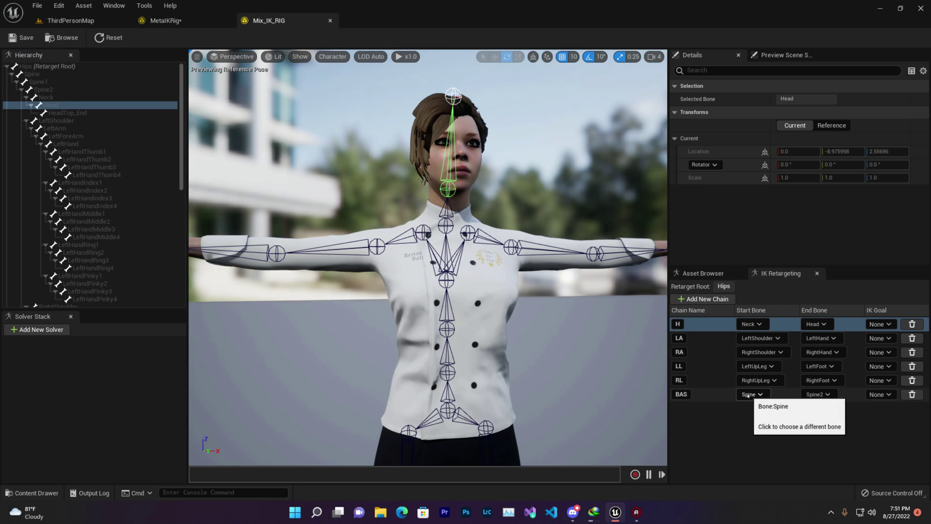
pyautogui.click(47, 74)
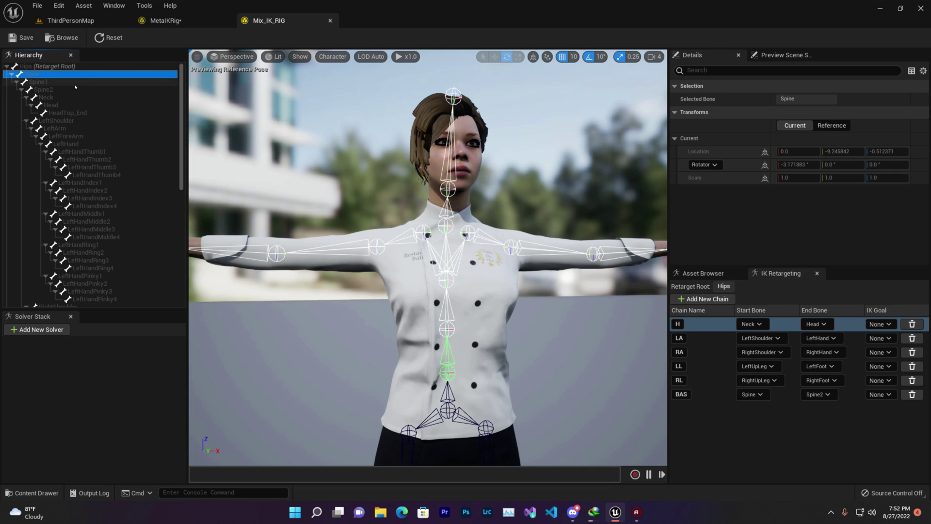
pyautogui.click(70, 82)
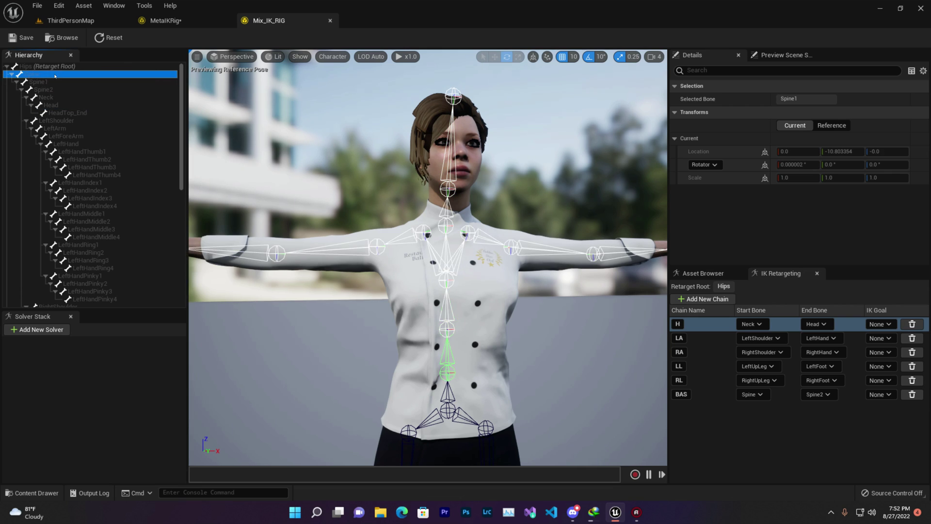
pyautogui.click(62, 89)
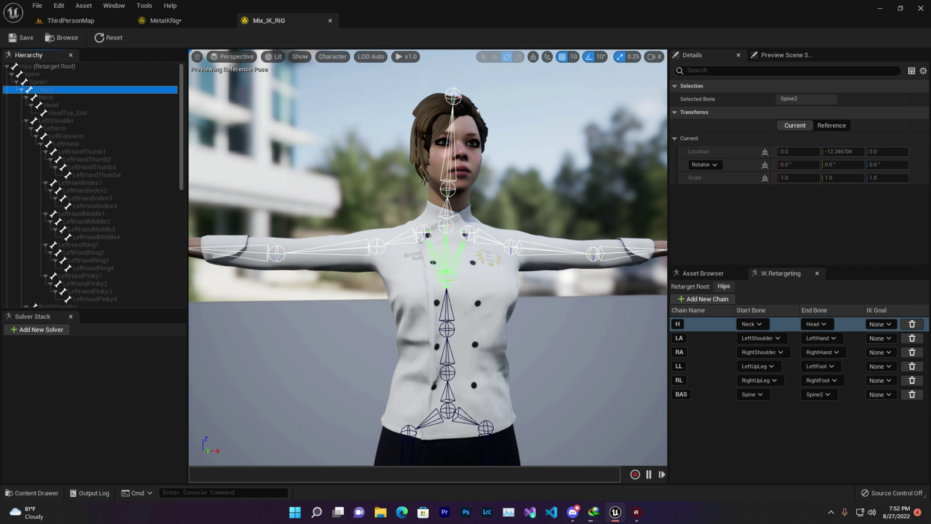
pyautogui.click(165, 20)
pyautogui.scroll(5, 183, 226)
pyautogui.moveTo(182, 227); pyautogui.dragTo(181, 76)
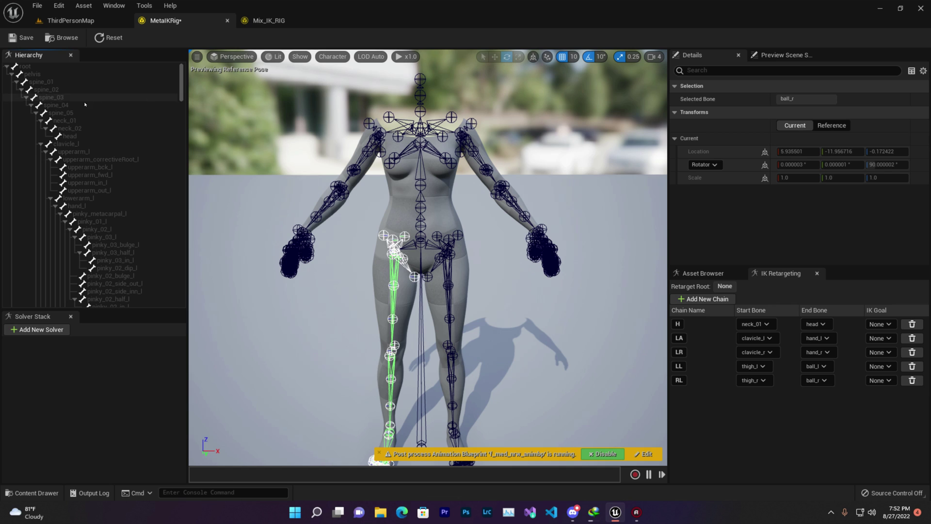
# Create a retarget chain named BAS in MetaIKRig from the spine bones spine_01 through spine_05.
pyautogui.click(68, 82)
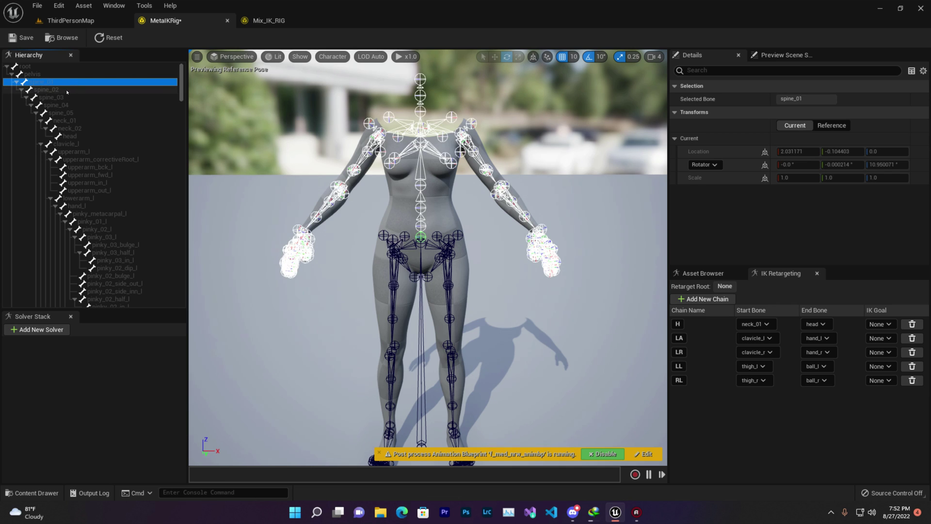
pyautogui.click(84, 114)
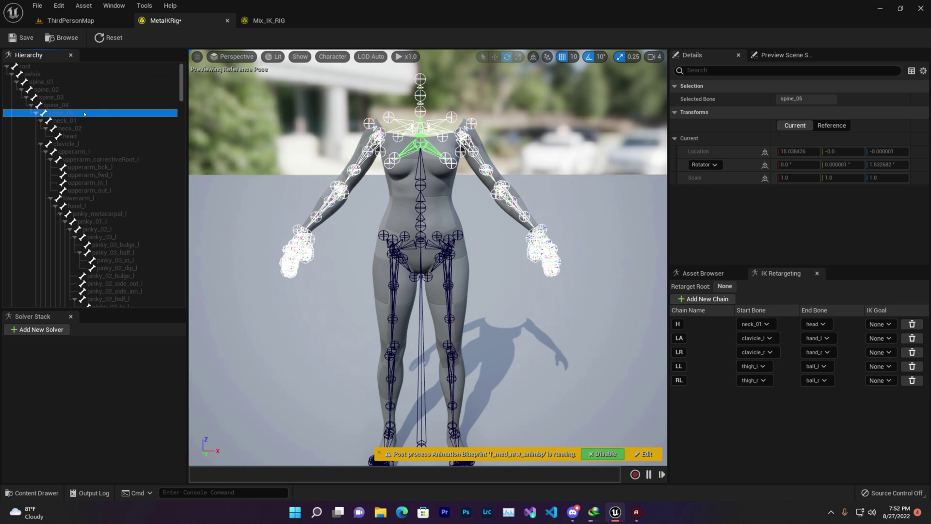
pyautogui.click(75, 108)
pyautogui.click(76, 114)
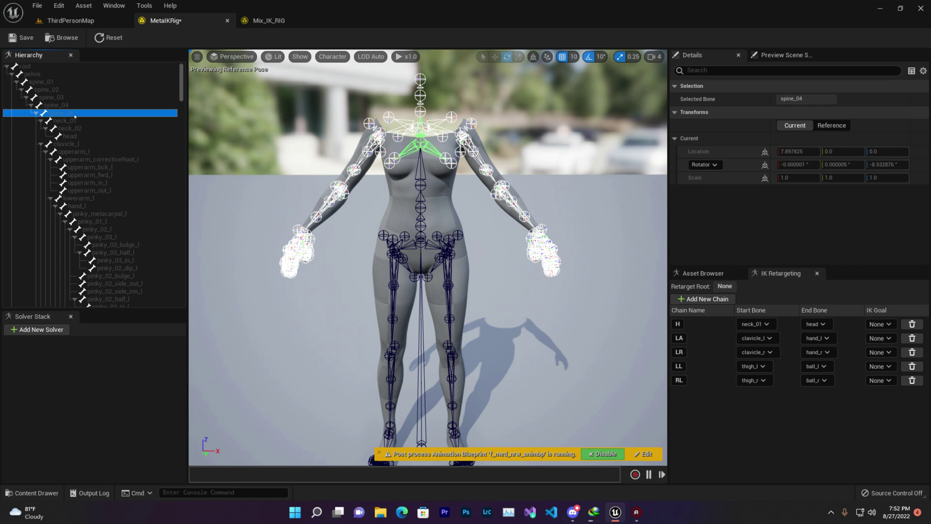
pyautogui.click(59, 83)
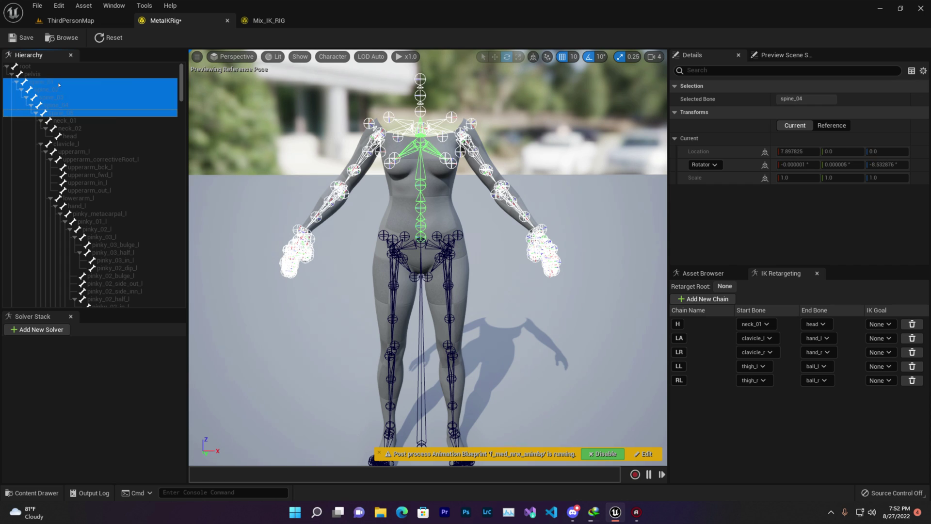
pyautogui.keyDown('shift'); pyautogui.click(84, 114); pyautogui.keyUp('shift')
pyautogui.rightClick(83, 113)
pyautogui.click(161, 278)
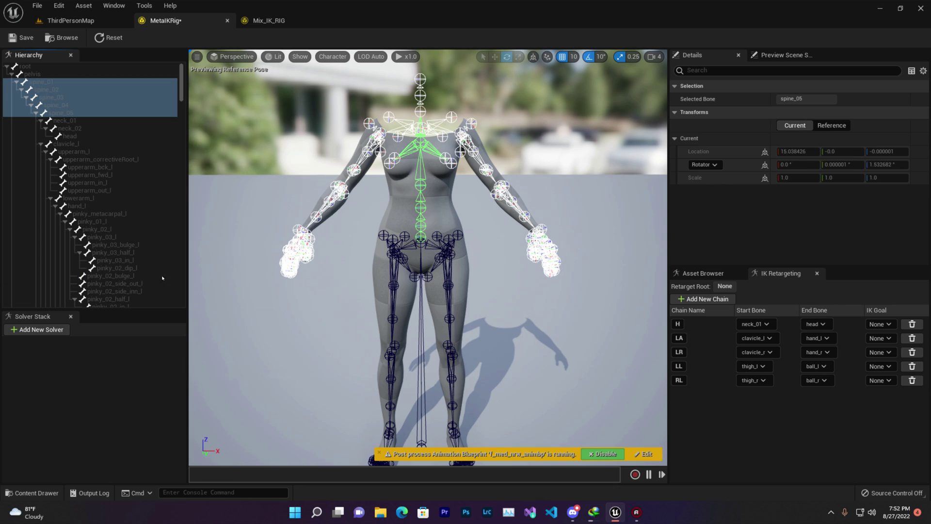
pyautogui.click(498, 254)
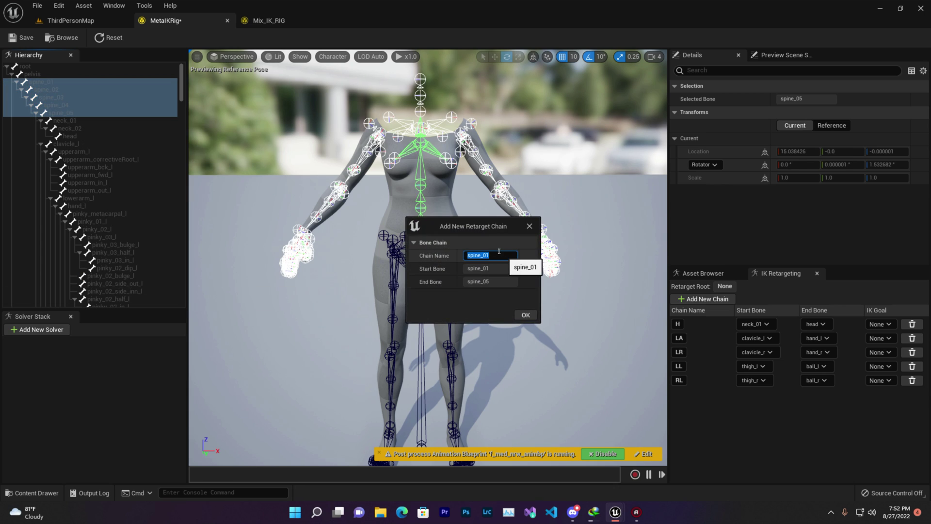
pyautogui.click(525, 315)
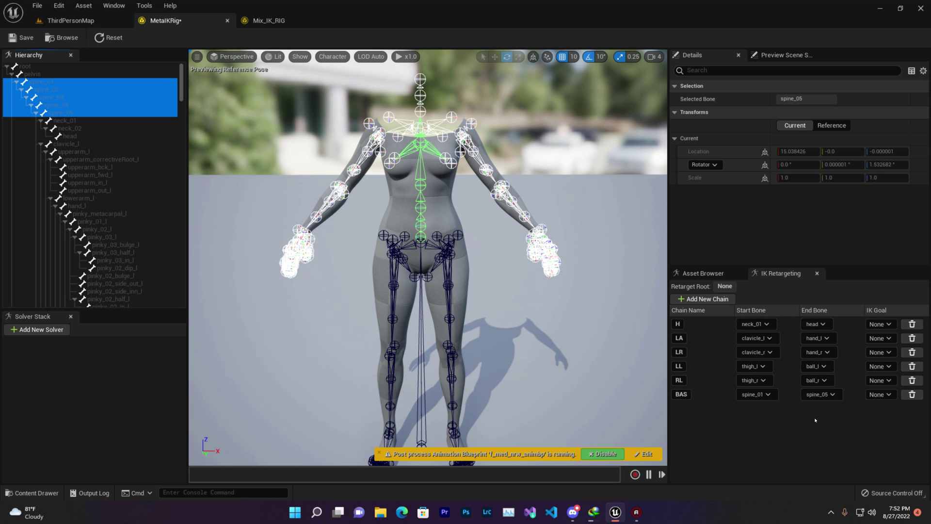
# Check which bone is the retarget root in Mix_IK_RIG and set pelvis as the retarget root in MetaIKRig.
pyautogui.click(270, 20)
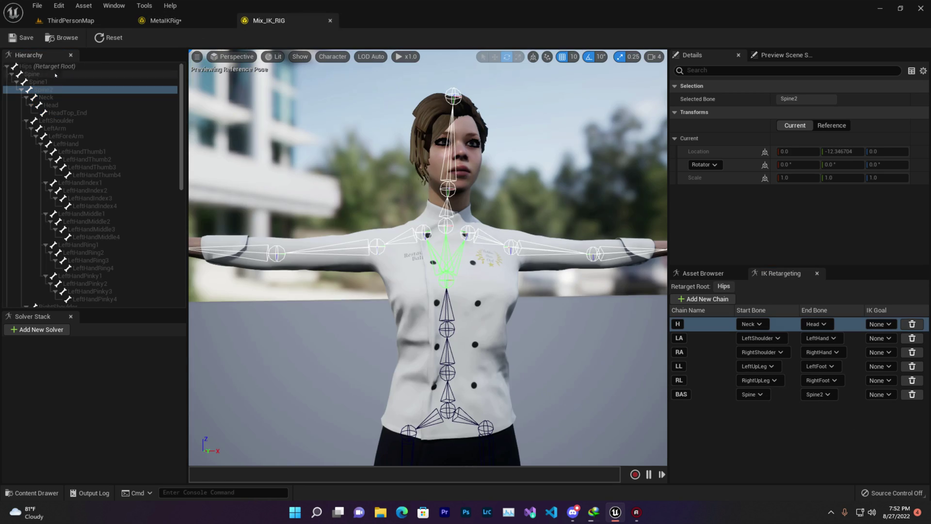
pyautogui.scroll(-6, 477, 233)
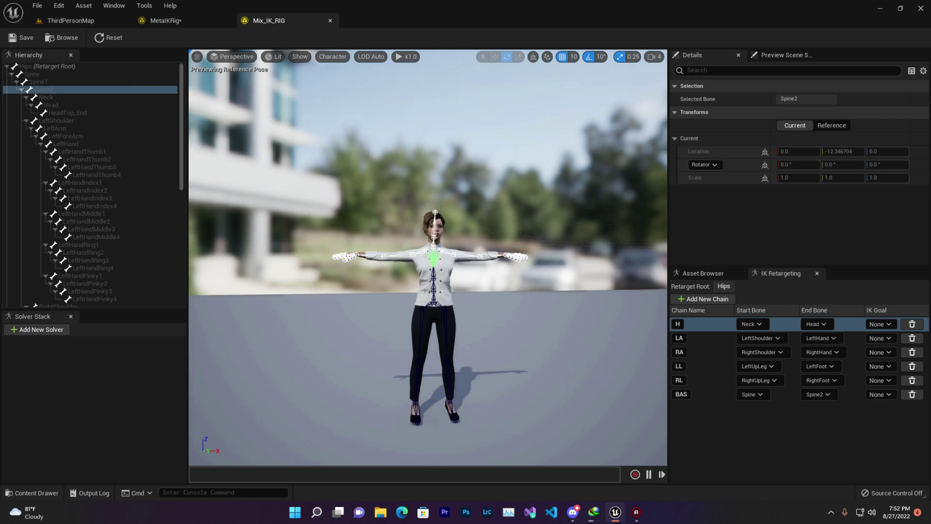
pyautogui.click(42, 67)
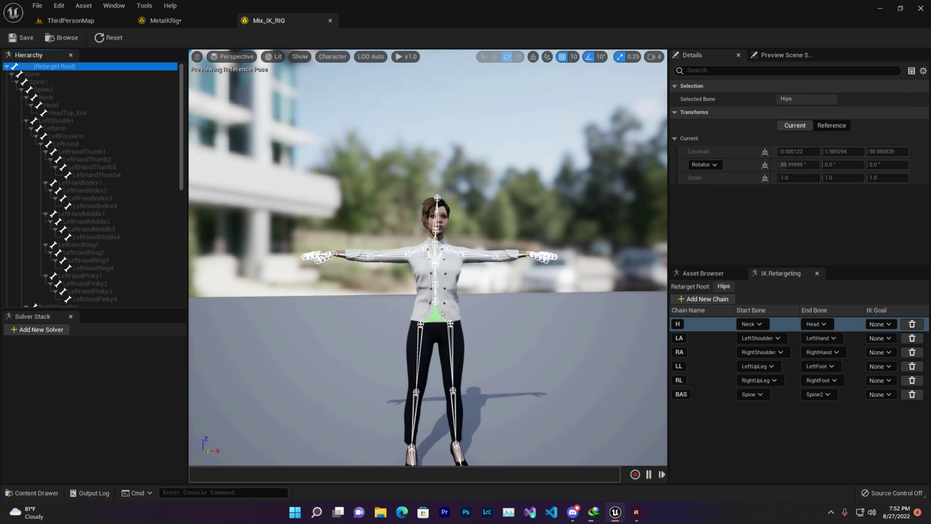
pyautogui.click(165, 21)
pyautogui.click(56, 75)
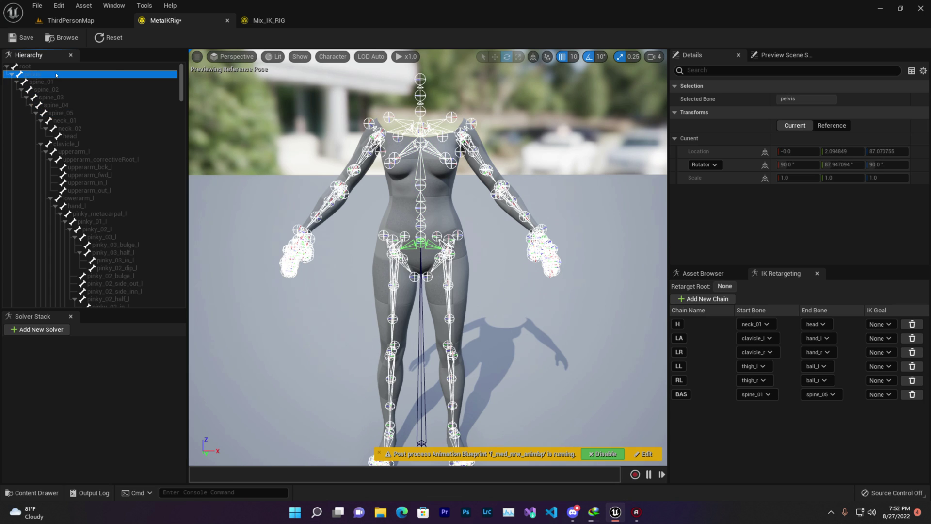
pyautogui.rightClick(56, 74)
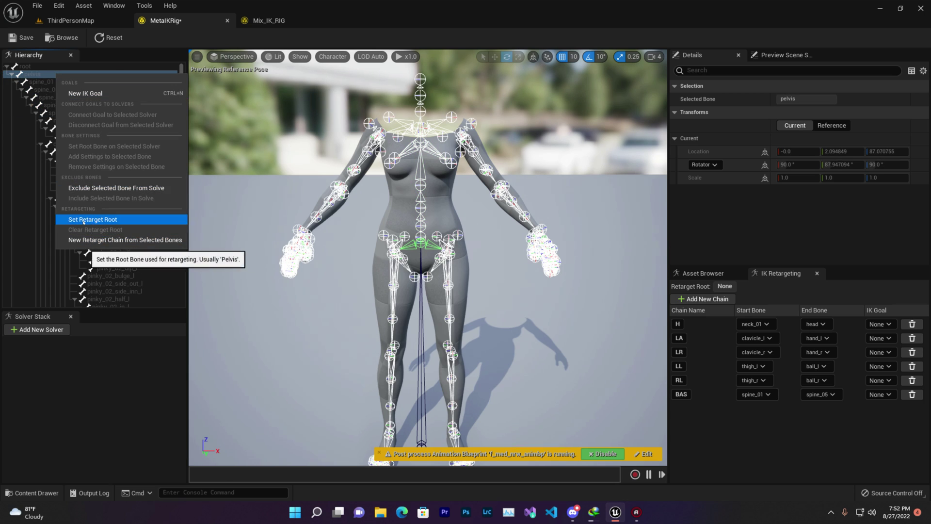
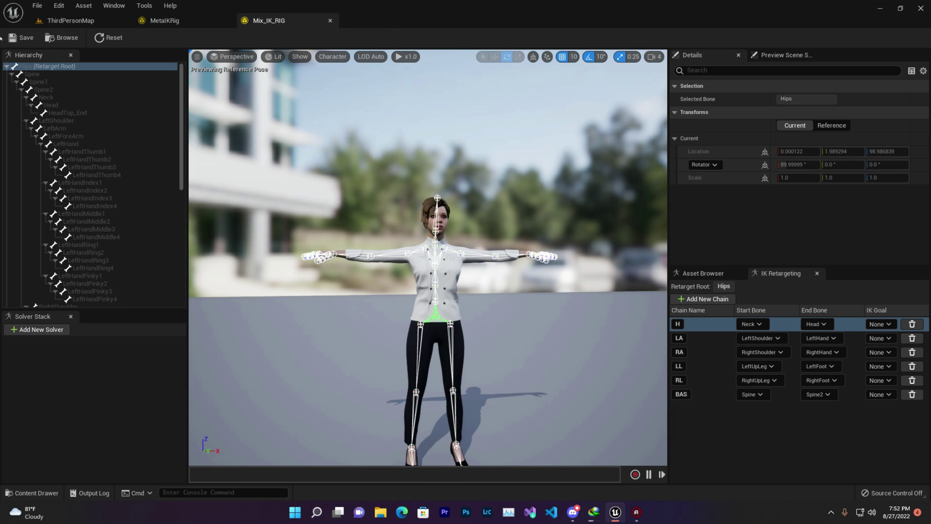
# Compare the chain names of both rigs, rename MetaIKRig's right arm chain to RA, and save the rig.
pyautogui.click(163, 21)
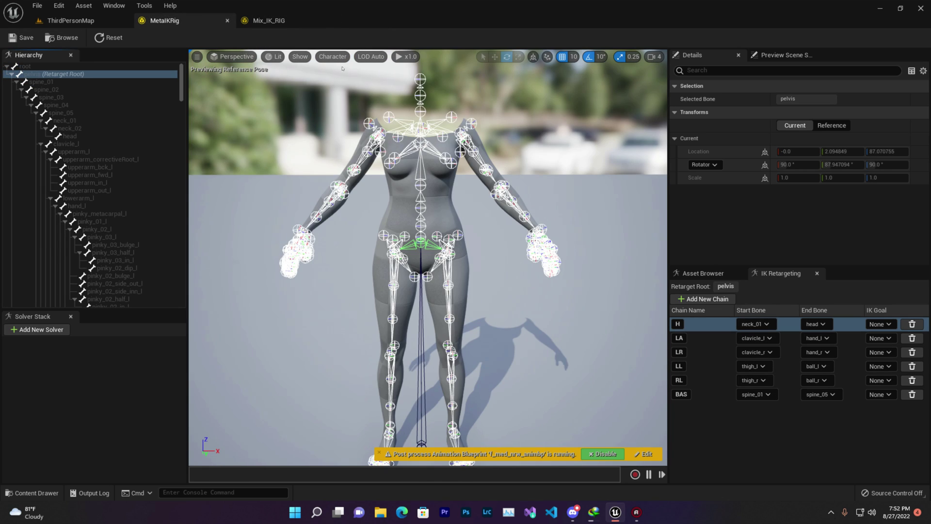
pyautogui.click(257, 23)
pyautogui.click(167, 21)
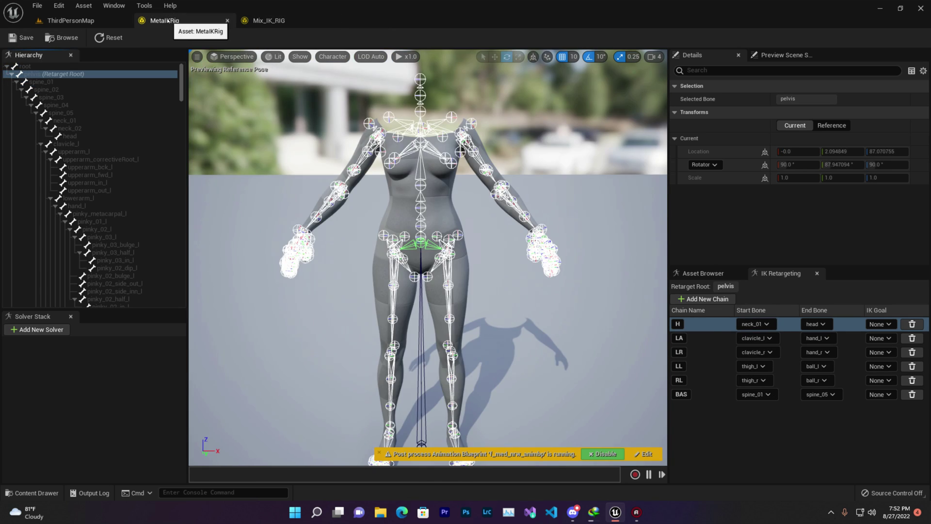
pyautogui.click(291, 22)
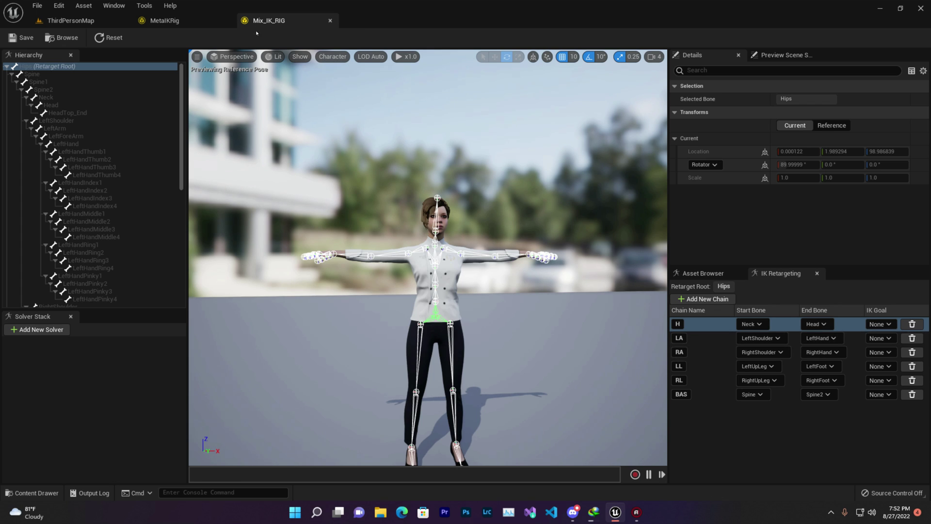
pyautogui.click(301, 22)
pyautogui.click(189, 21)
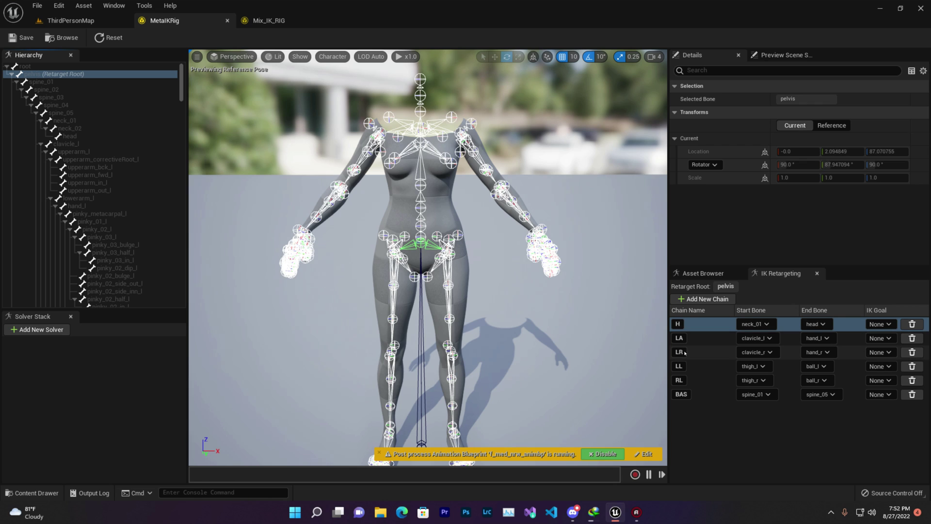
pyautogui.click(685, 352)
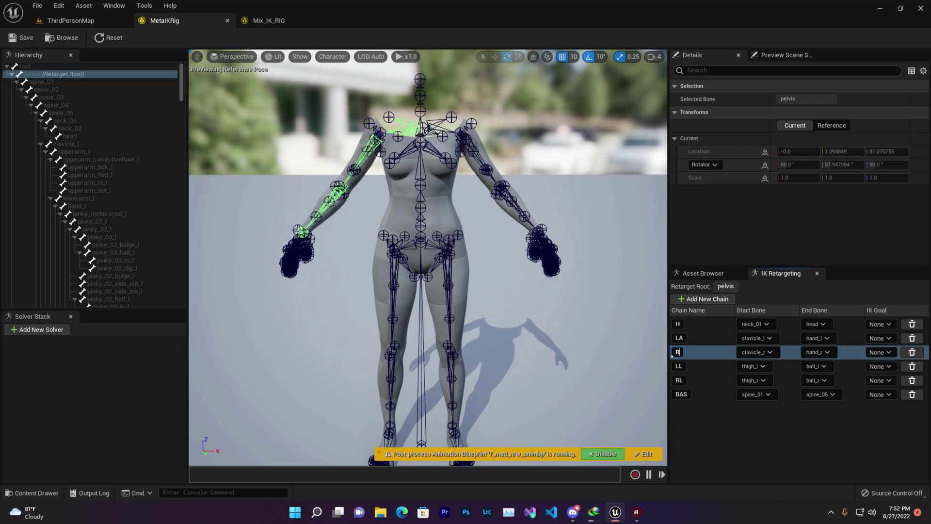
pyautogui.write('A')
pyautogui.press('Return')
pyautogui.click(20, 35)
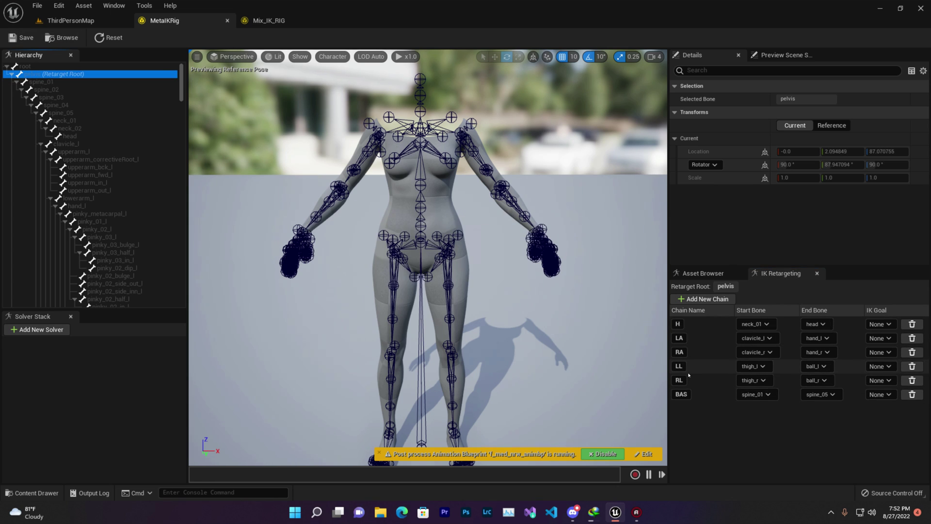
# Delete the existing NewIKRetargeter asset from the mix folder of the ThirdPersonMap project content.
pyautogui.click(259, 22)
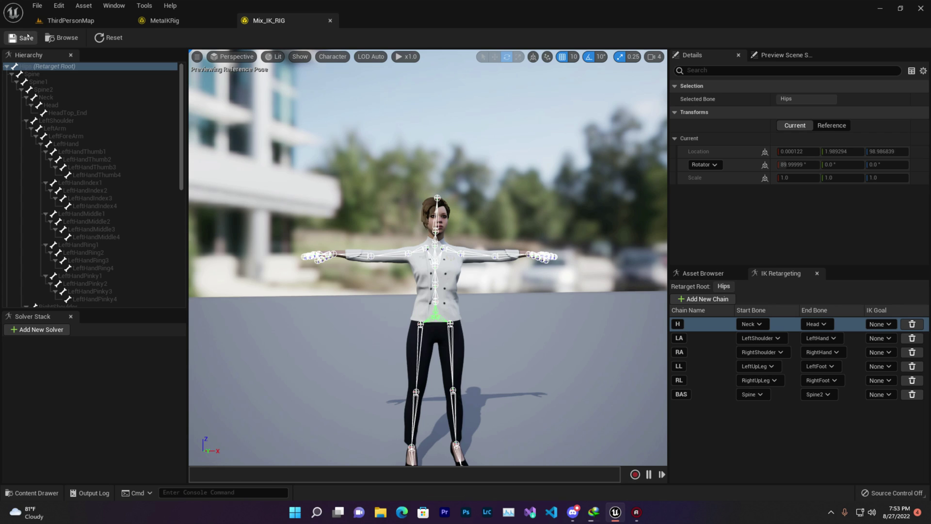
pyautogui.click(66, 21)
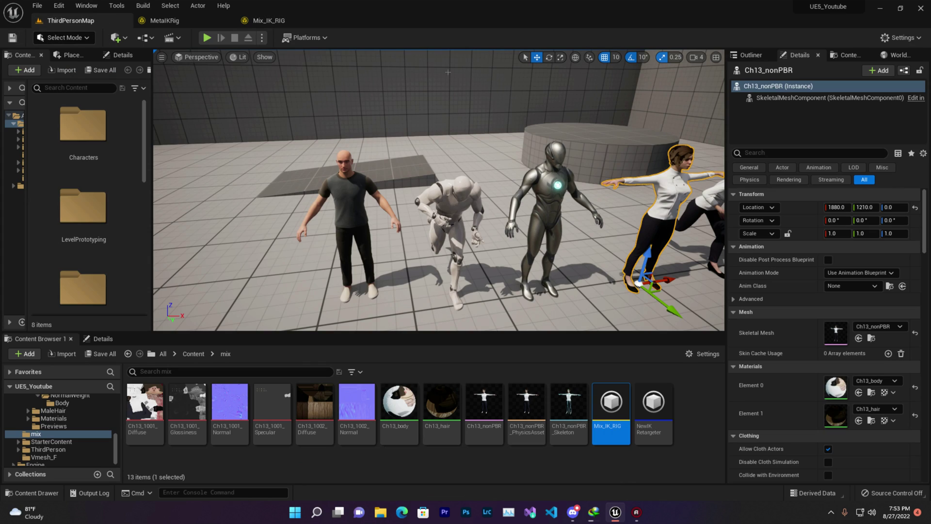
pyautogui.rightClick(653, 405)
pyautogui.click(692, 247)
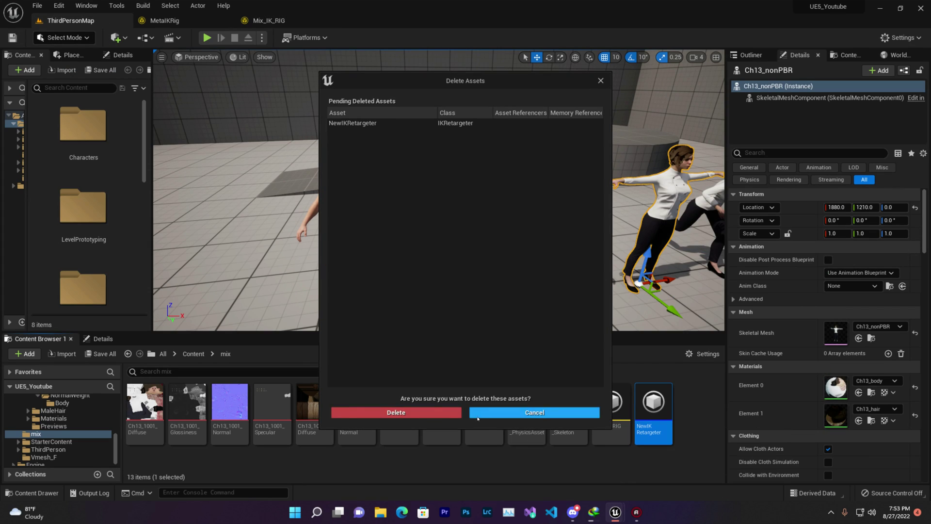
pyautogui.click(417, 412)
# Create an IK Retargeter asset in the mix folder with Mix_IK_RIG as the rig to copy animation from.
pyautogui.rightClick(650, 407)
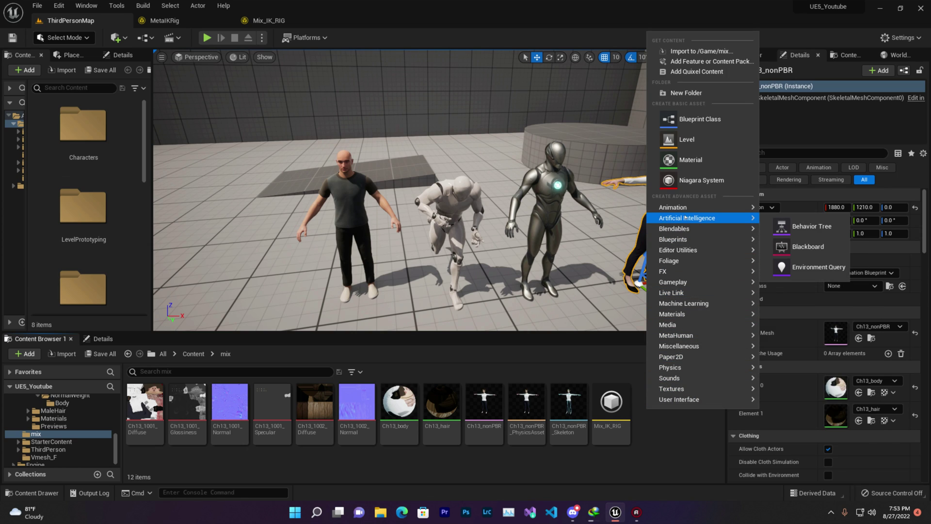
pyautogui.moveTo(685, 206)
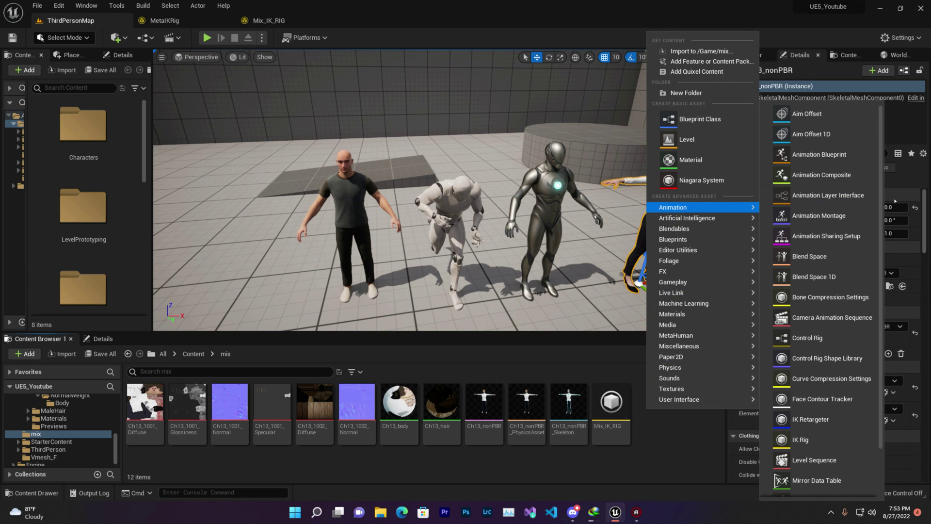
pyautogui.click(805, 419)
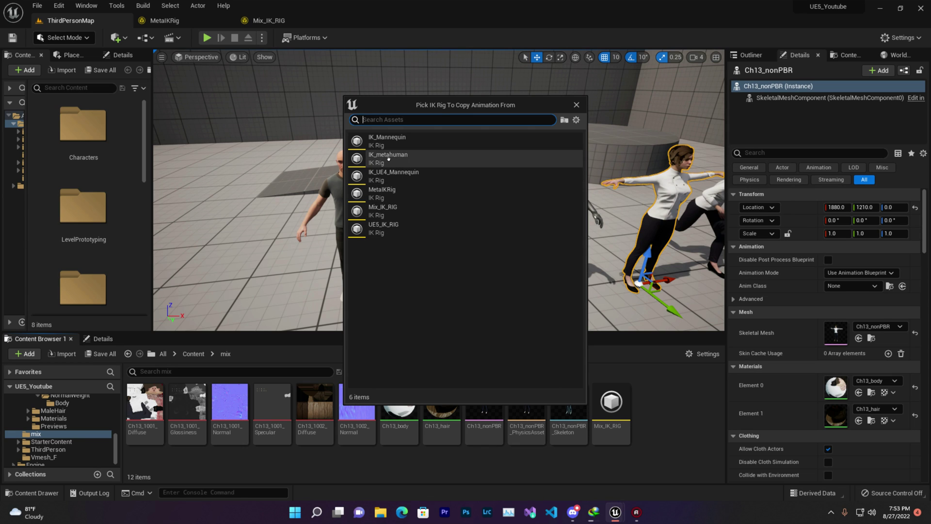
pyautogui.click(411, 208)
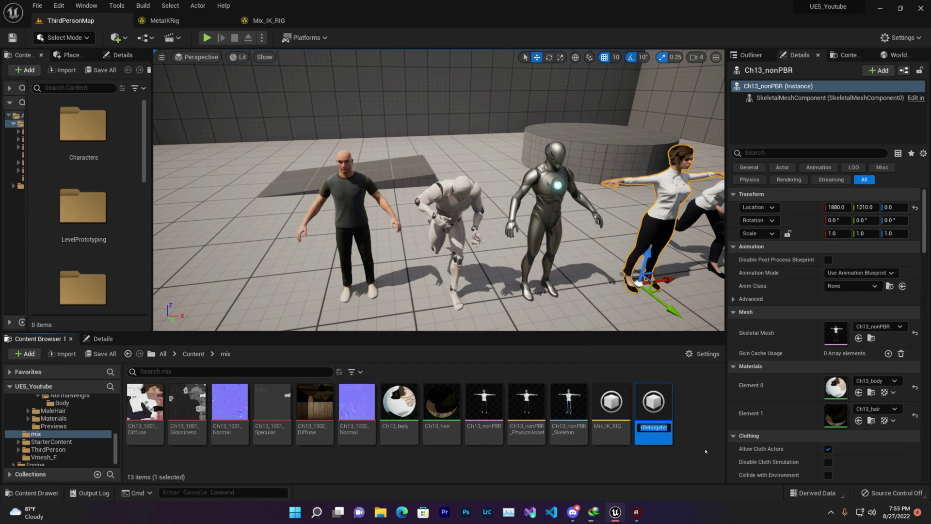
# Open the new IK Retargeter and set its target IK Rig asset to MetaIKRig.
pyautogui.doubleClick(653, 400)
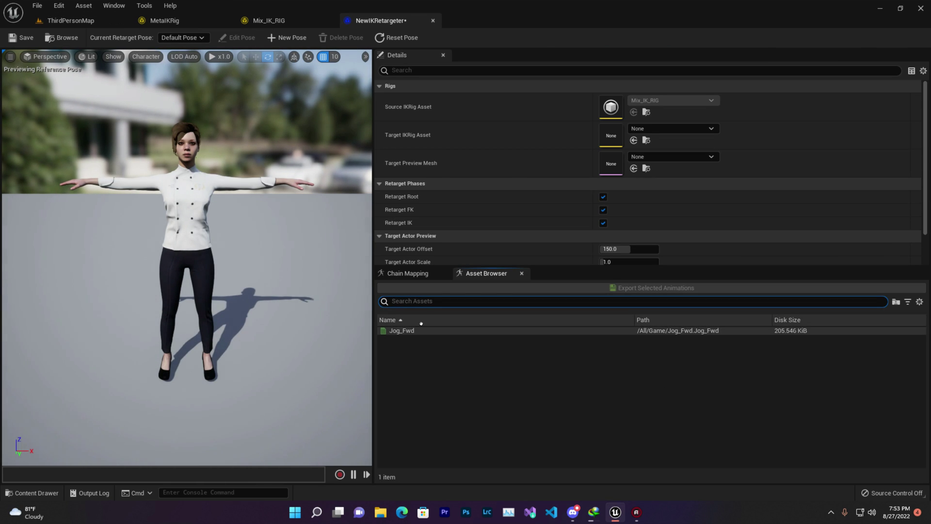
pyautogui.click(670, 128)
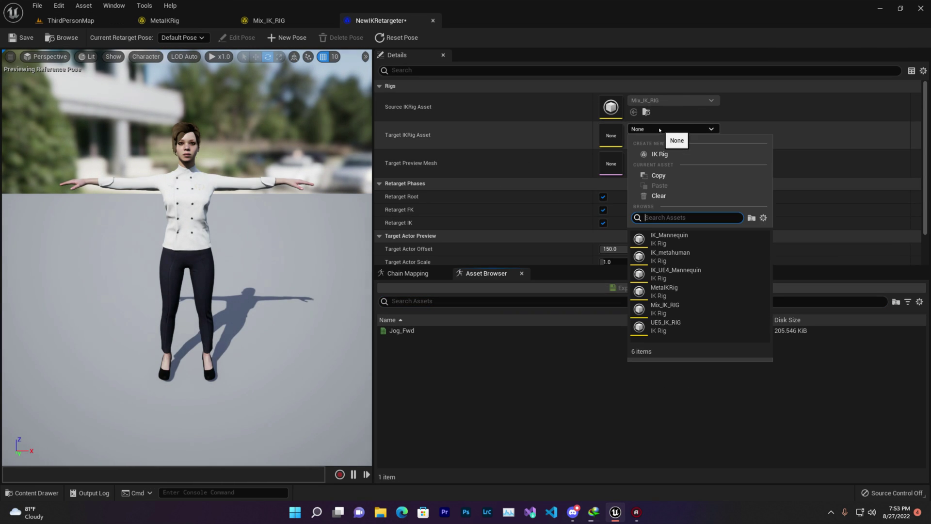
pyautogui.click(683, 291)
# Enter pose editing in the retargeter and rotate the MetaHuman body's right upper arm up toward a T-pose.
pyautogui.press('d')
pyautogui.moveTo(221, 161); pyautogui.dragTo(202, 168, button='right')
pyautogui.press('s')
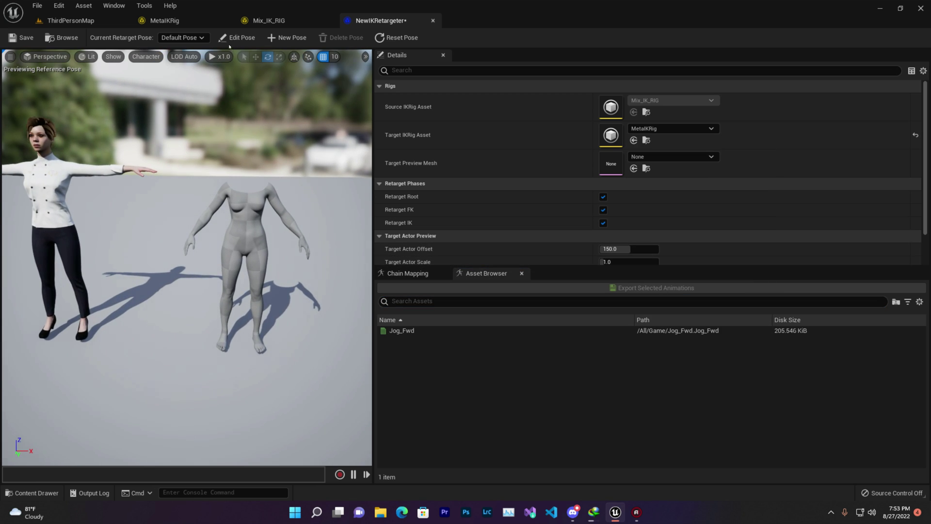
pyautogui.click(231, 38)
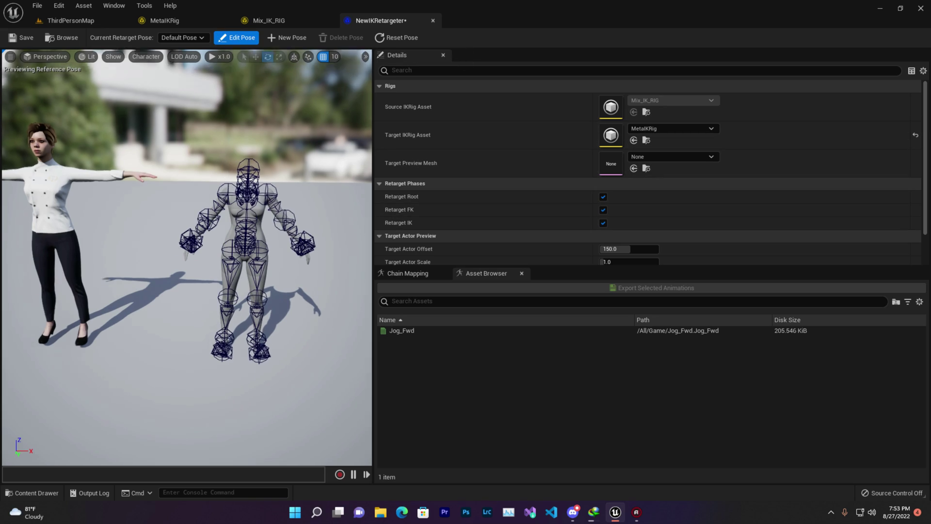
pyautogui.press('s')
pyautogui.moveTo(222, 172)
pyautogui.mouseDown(button='right')
pyautogui.moveTo(224, 194)
pyautogui.moveTo(222, 173)
pyautogui.mouseUp(button='right')
pyautogui.press('w')
pyautogui.click(226, 210)
pyautogui.moveTo(212, 171); pyautogui.dragTo(243, 171)
pyautogui.moveTo(244, 171); pyautogui.dragTo(238, 170, button='right')
# Rotate the MetaHuman body's left upper arm up to match the source character's T-pose.
pyautogui.press('d')
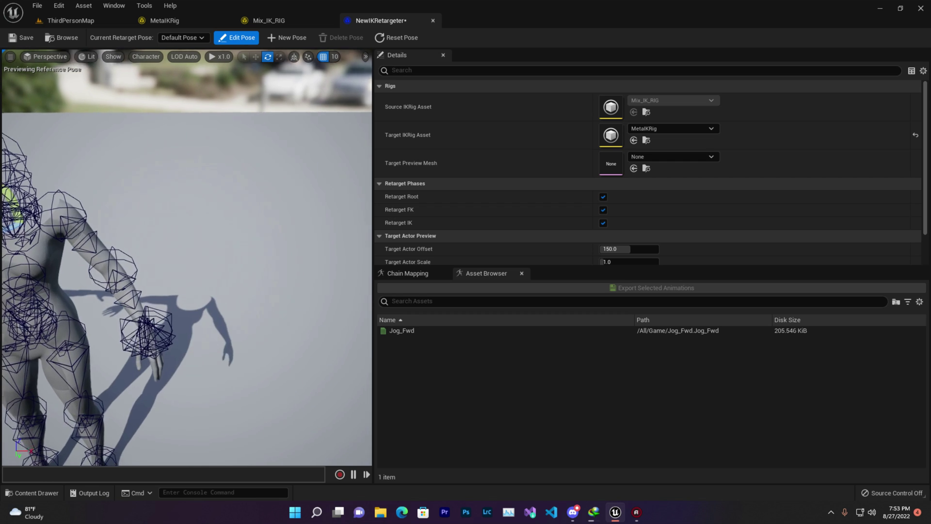
pyautogui.moveTo(187, 209); pyautogui.dragTo(187, 208, button='right')
pyautogui.click(74, 191)
pyautogui.moveTo(82, 166); pyautogui.dragTo(112, 166)
# Rotate the MetaHuman body's forearms so both arms straighten out sideways like the source character's T-pose.
pyautogui.press('s')
pyautogui.moveTo(113, 167); pyautogui.dragTo(93, 116, button='right')
pyautogui.press('w')
pyautogui.press('s')
pyautogui.moveTo(202, 278)
pyautogui.mouseDown()
pyautogui.moveTo(192, 270)
pyautogui.moveTo(212, 270)
pyautogui.mouseUp()
pyautogui.click(156, 244)
pyautogui.moveTo(264, 157); pyautogui.dragTo(222, 233, button='right')
pyautogui.click(193, 219)
pyautogui.moveTo(180, 263); pyautogui.dragTo(237, 202)
pyautogui.moveTo(150, 219); pyautogui.dragTo(176, 216, button='right')
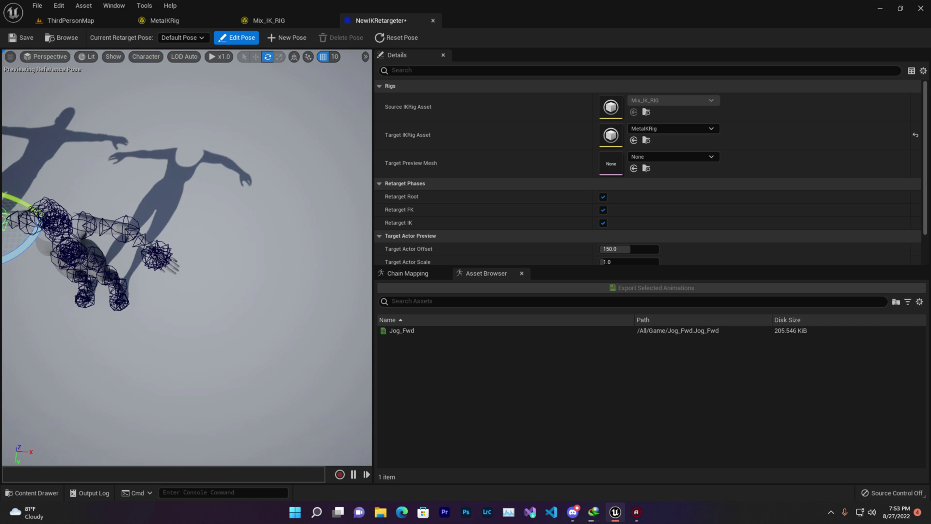
pyautogui.moveTo(197, 204); pyautogui.dragTo(175, 174, button='right')
# Save the IK Retargeter and leave pose editing to compare both characters' poses.
pyautogui.click(19, 42)
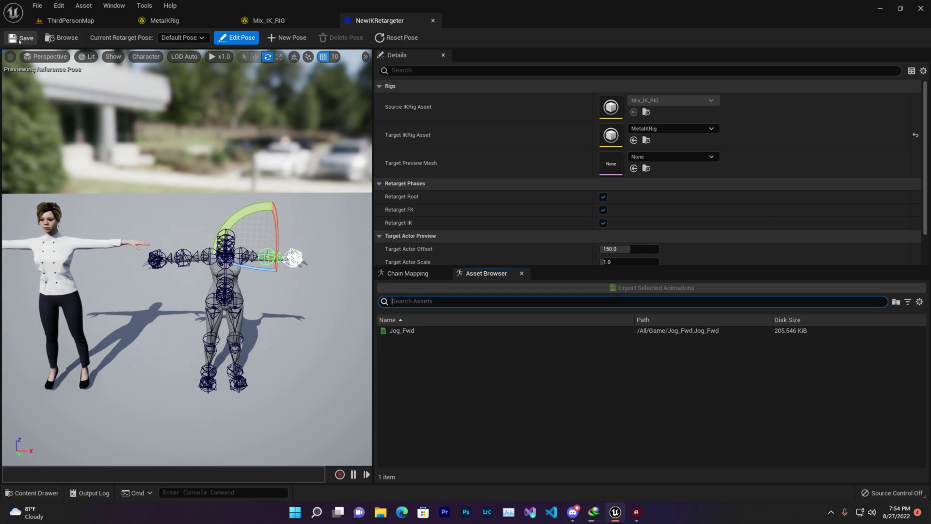
pyautogui.click(237, 38)
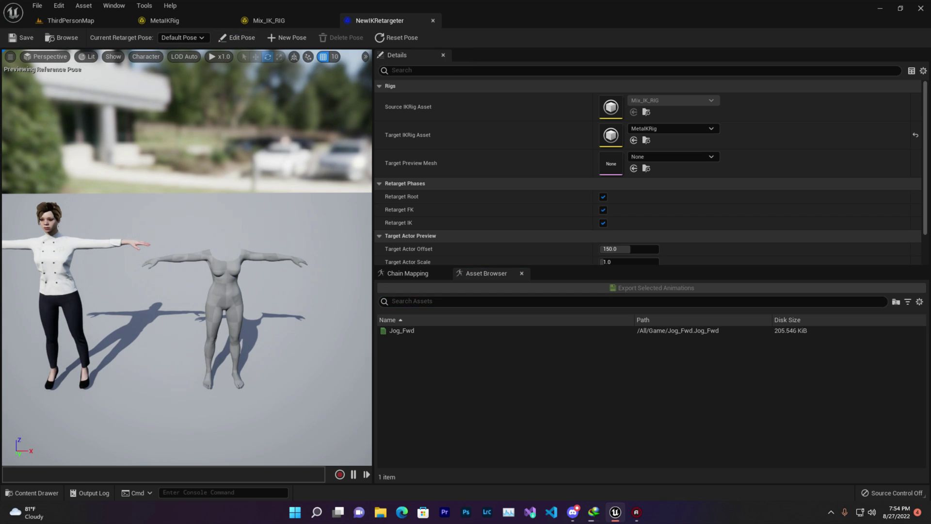
pyautogui.moveTo(187, 257); pyautogui.dragTo(182, 228, button='right')
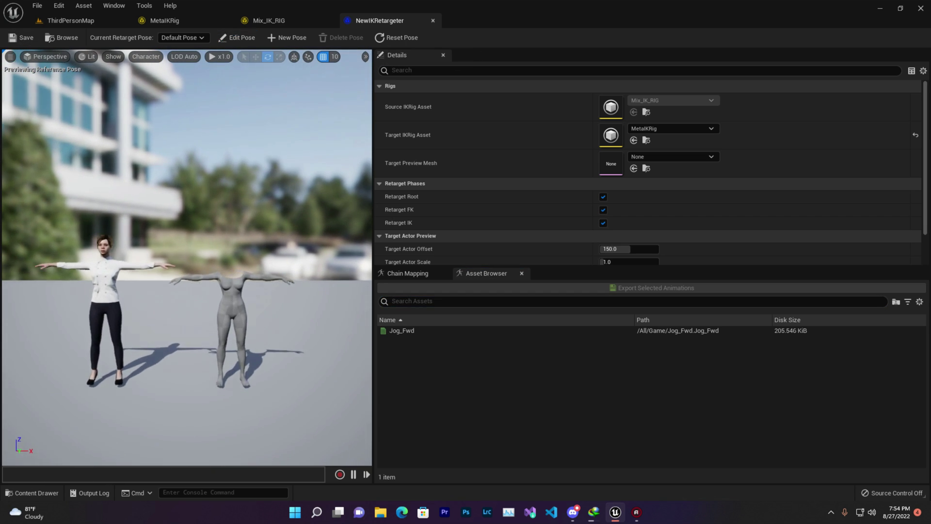
# Preview the Jog_Fwd animation on both the source character and the MetaHuman body in the retargeter.
pyautogui.click(438, 331)
pyautogui.moveTo(285, 318); pyautogui.dragTo(278, 331, button='right')
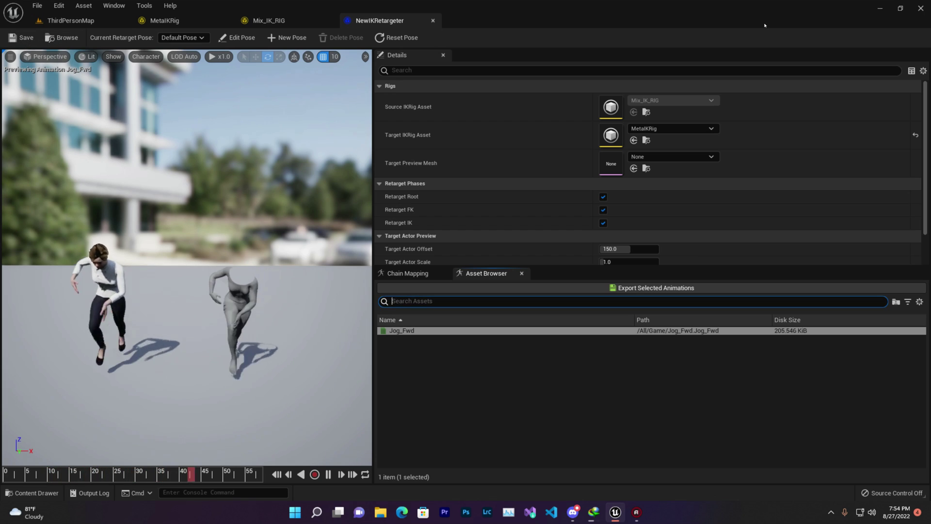
pyautogui.doubleClick(868, 13)
pyautogui.doubleClick(557, 79)
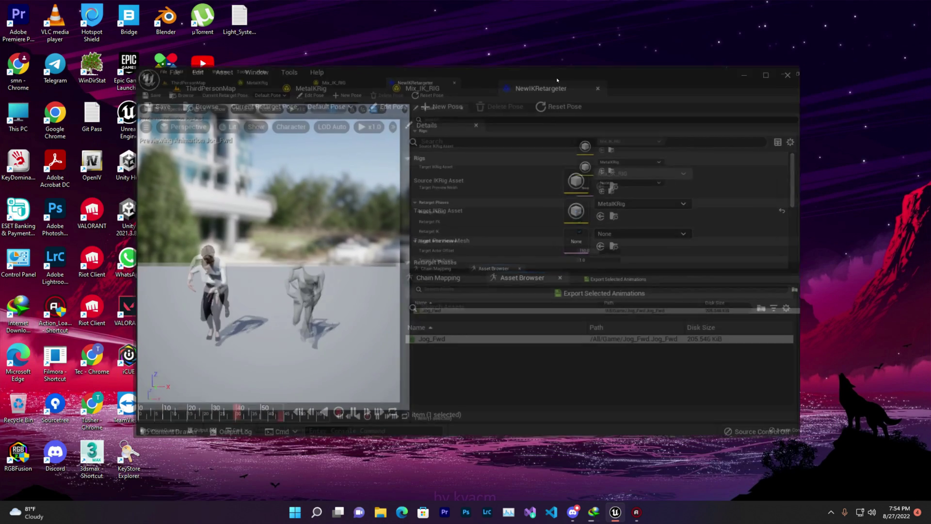
# Duplicate and retarget the Jog_Fwd animation from the Content folder onto the MetaHuman body using NewIKRetargeter.
pyautogui.click(71, 21)
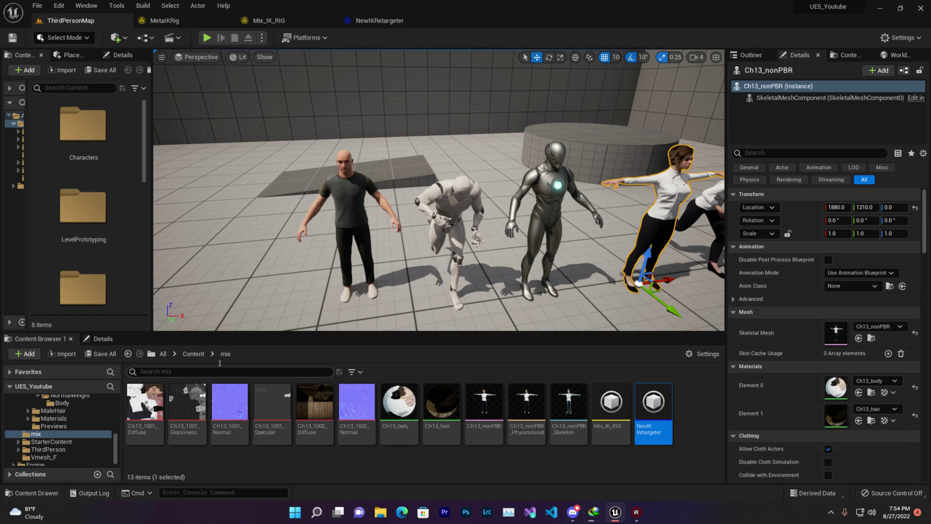
pyautogui.click(194, 354)
pyautogui.moveTo(441, 385)
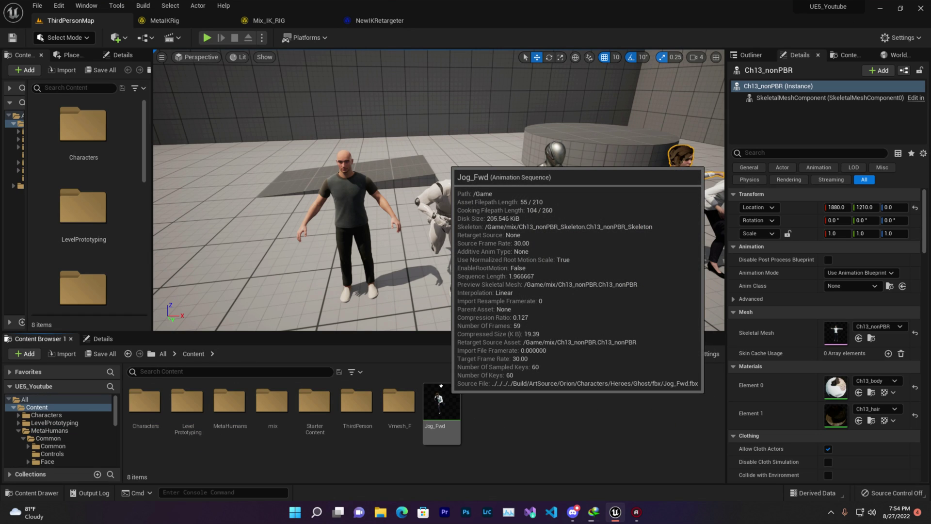
pyautogui.rightClick(441, 386)
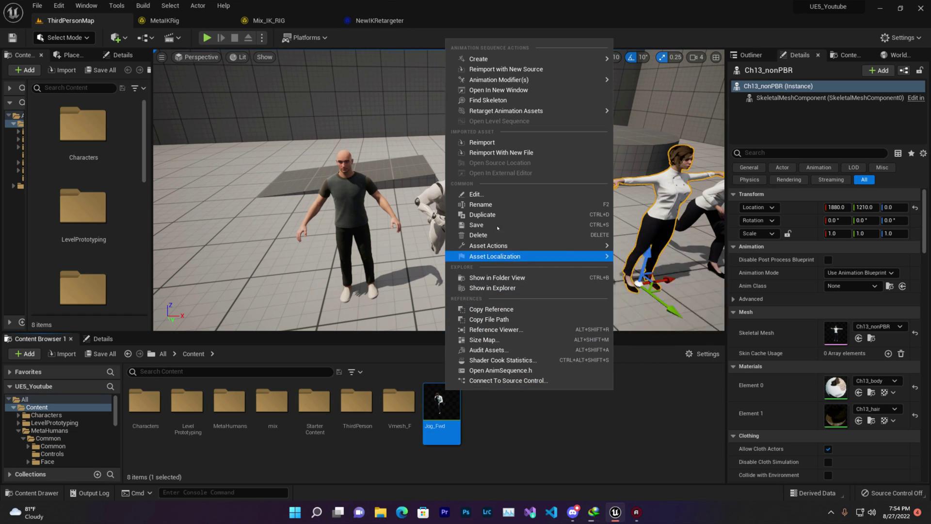
pyautogui.moveTo(558, 110)
pyautogui.click(648, 126)
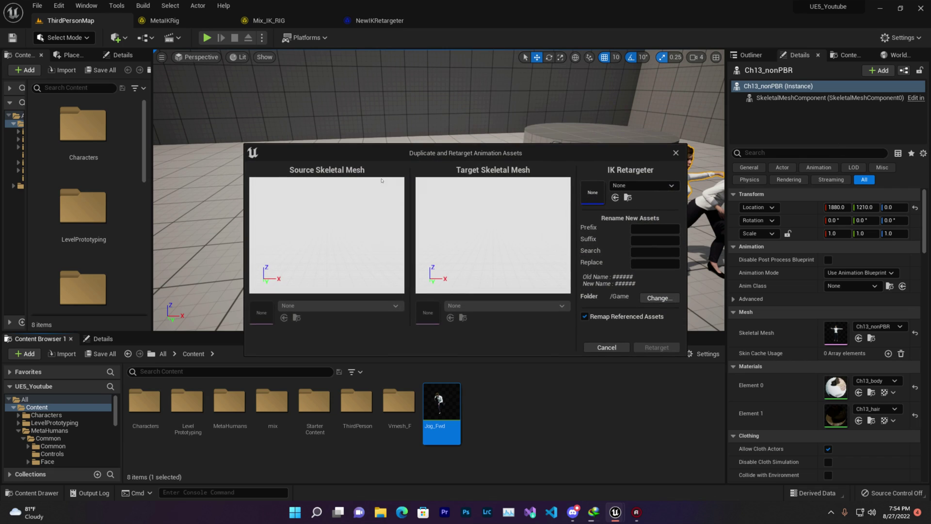
pyautogui.click(618, 188)
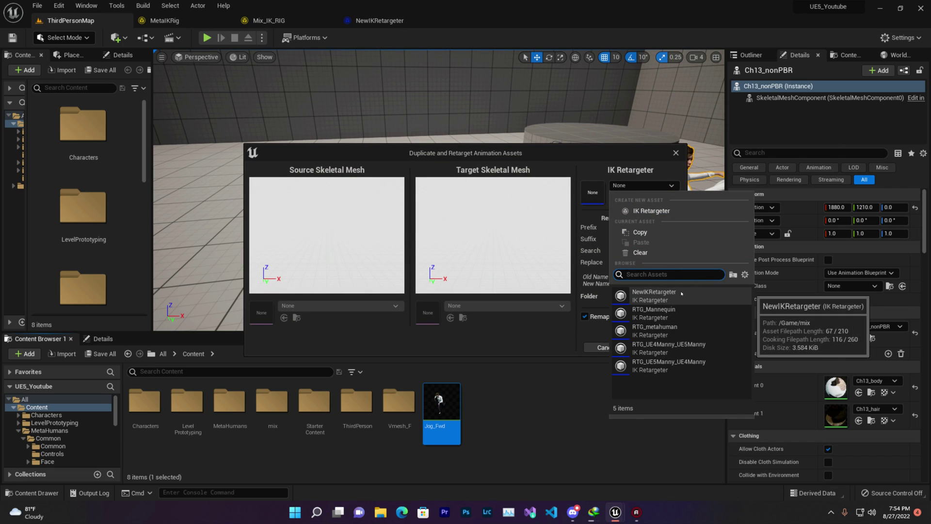
pyautogui.click(652, 294)
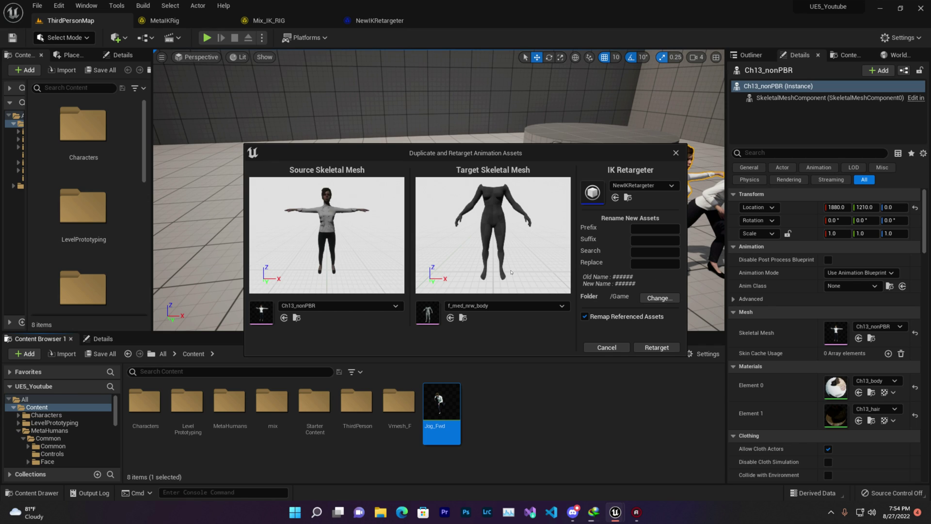
pyautogui.click(656, 347)
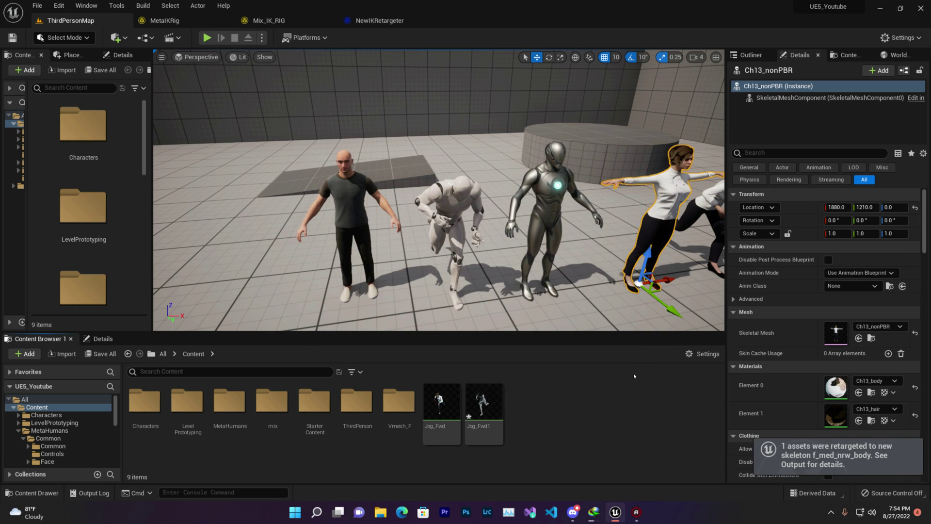
# Place the retargeted Jog_Fwd1 animation in the level beside the bald MetaHuman and play the level to check it.
pyautogui.moveTo(491, 412); pyautogui.dragTo(278, 284)
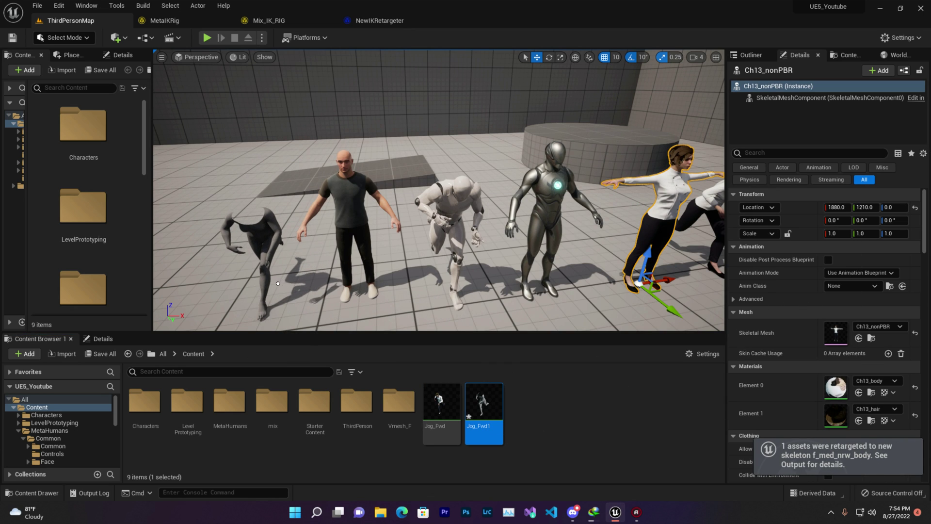
pyautogui.click(207, 37)
pyautogui.press('w')
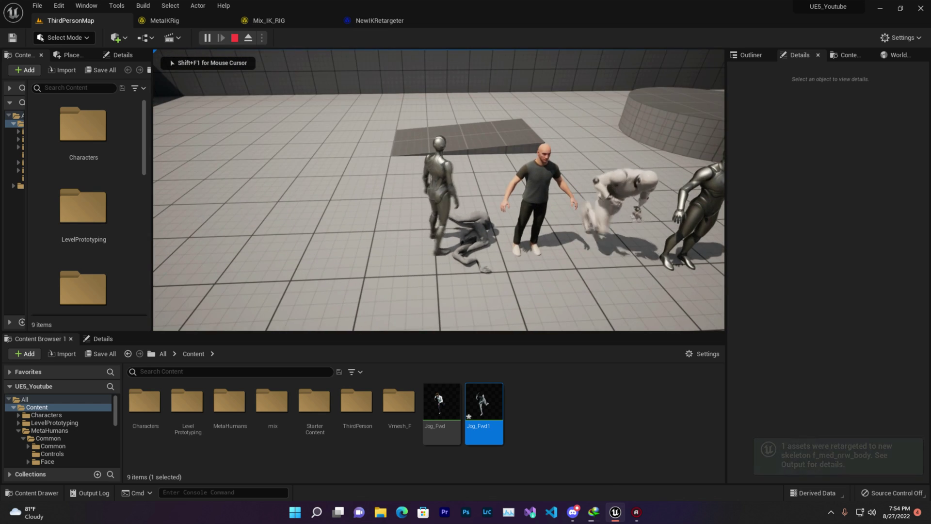
pyautogui.press('Escape')
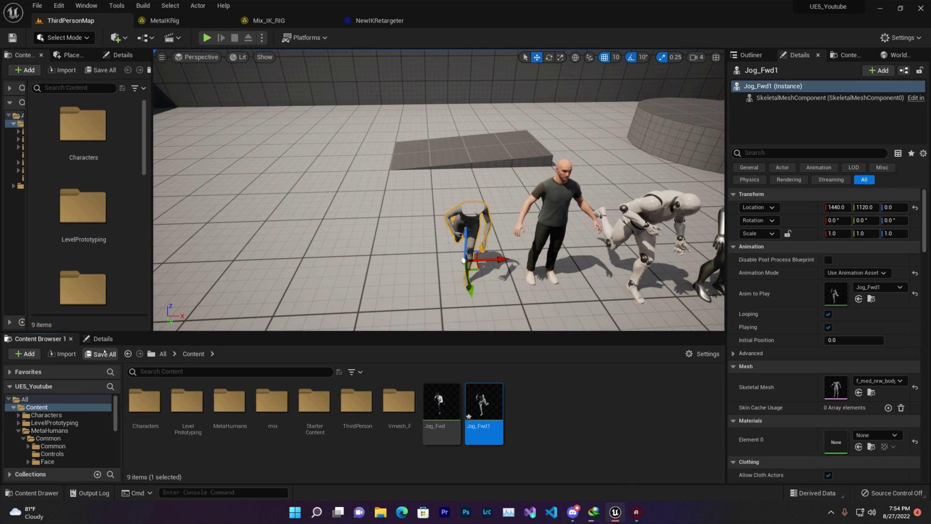
# Play the level again to inspect the headless jogging body, and delete that body from the level.
pyautogui.click(104, 352)
pyautogui.click(544, 364)
pyautogui.click(207, 37)
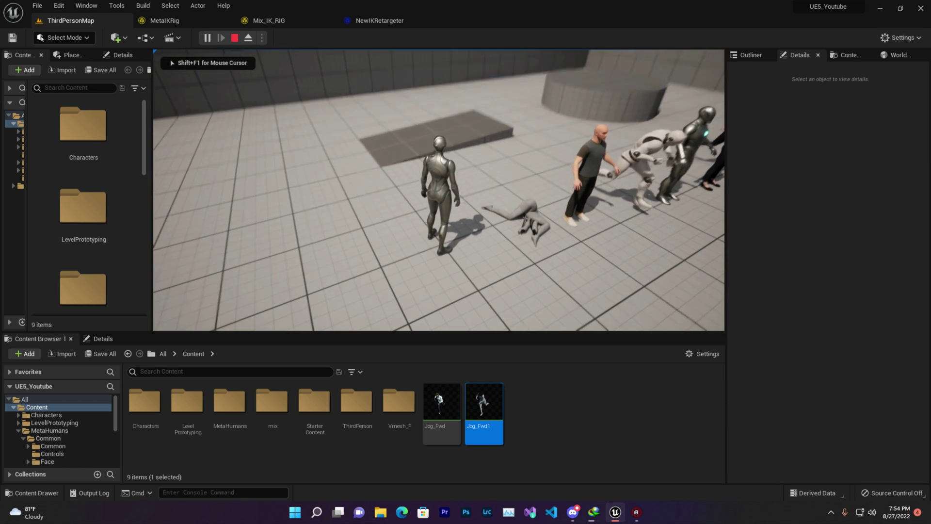
pyautogui.press('Escape')
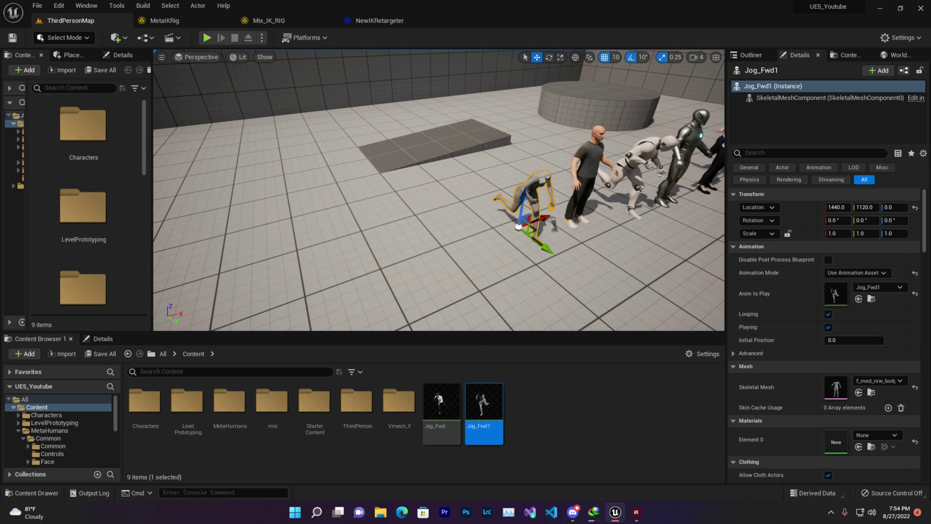
pyautogui.moveTo(511, 222); pyautogui.dragTo(525, 215, button='right')
pyautogui.press('Delete')
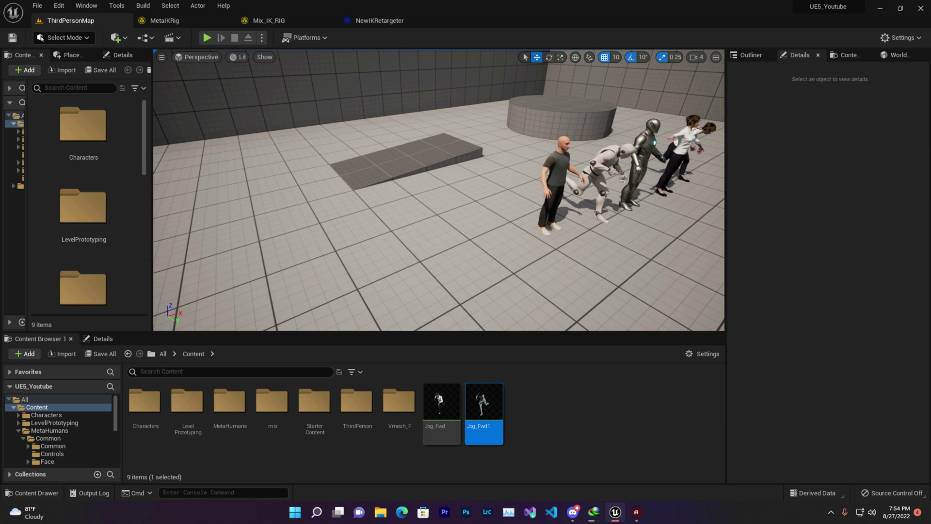
# Open the BP_Ettore blueprint of the bald MetaHuman and show the start of its Construction Script.
pyautogui.click(554, 172)
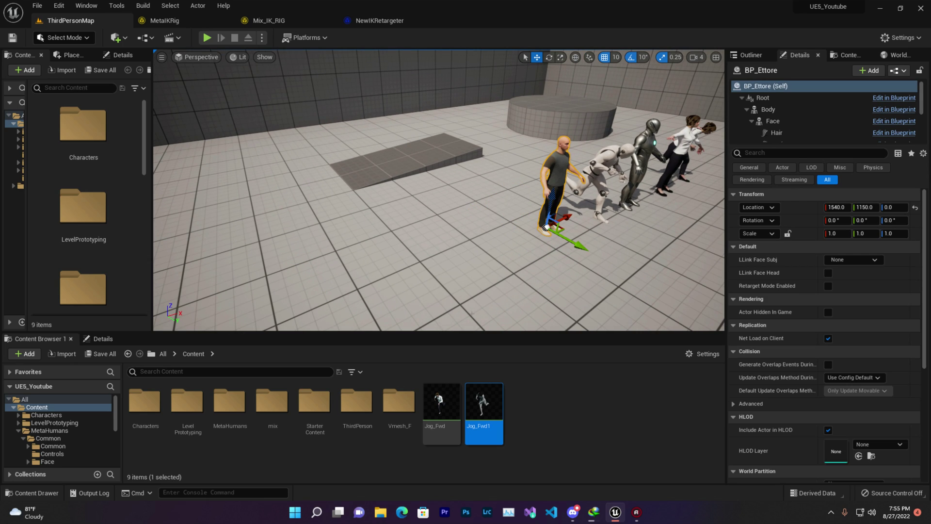
pyautogui.hotkey('ctrl', 'b')
pyautogui.doubleClick(447, 388)
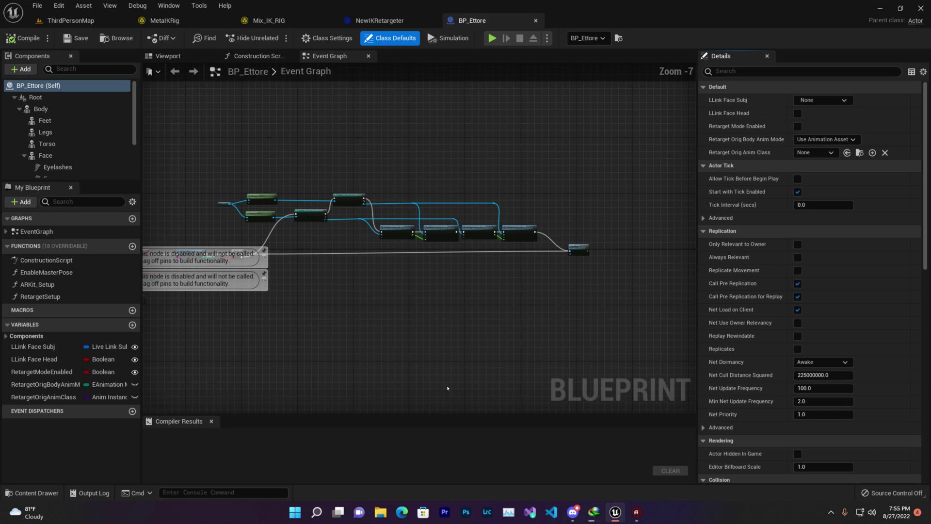
pyautogui.click(257, 56)
pyautogui.click(170, 56)
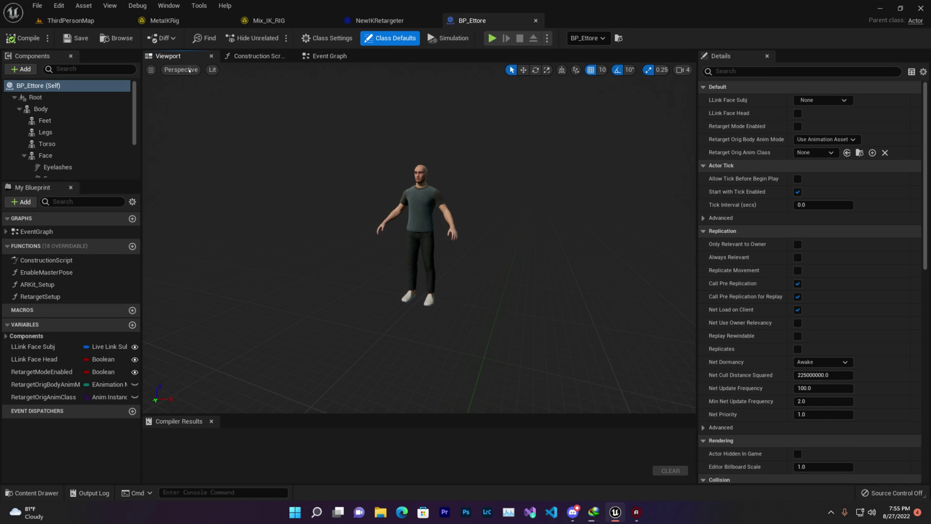
pyautogui.click(257, 56)
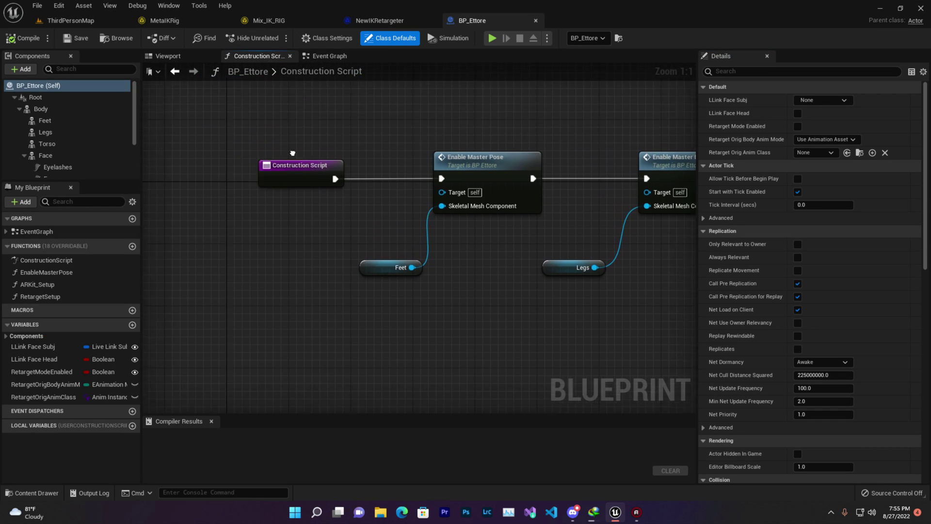
pyautogui.moveTo(407, 177); pyautogui.dragTo(168, 101, button='right')
pyautogui.moveTo(279, 131); pyautogui.dragTo(441, 125, button='right')
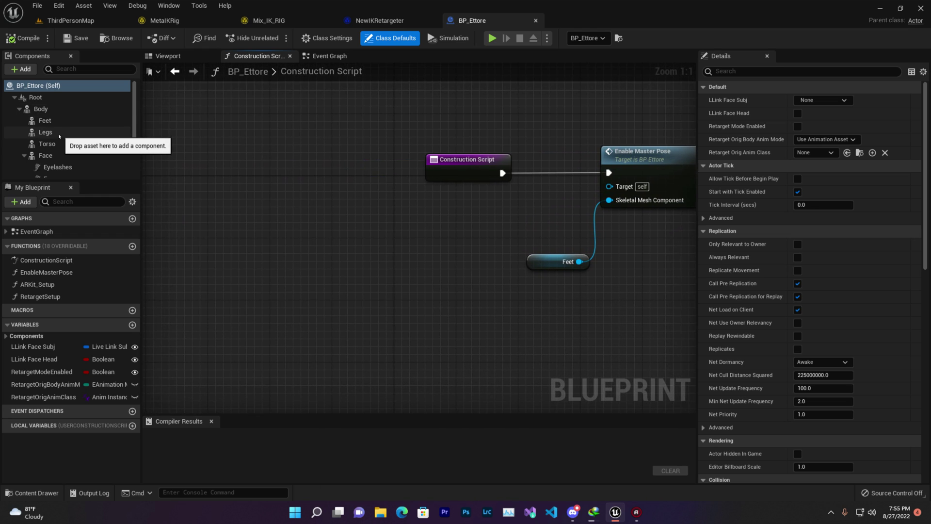
# Add a Body reference and a Set Master Pose Component node, with Body wired to New Master Bone Component.
pyautogui.moveTo(40, 109); pyautogui.dragTo(220, 255)
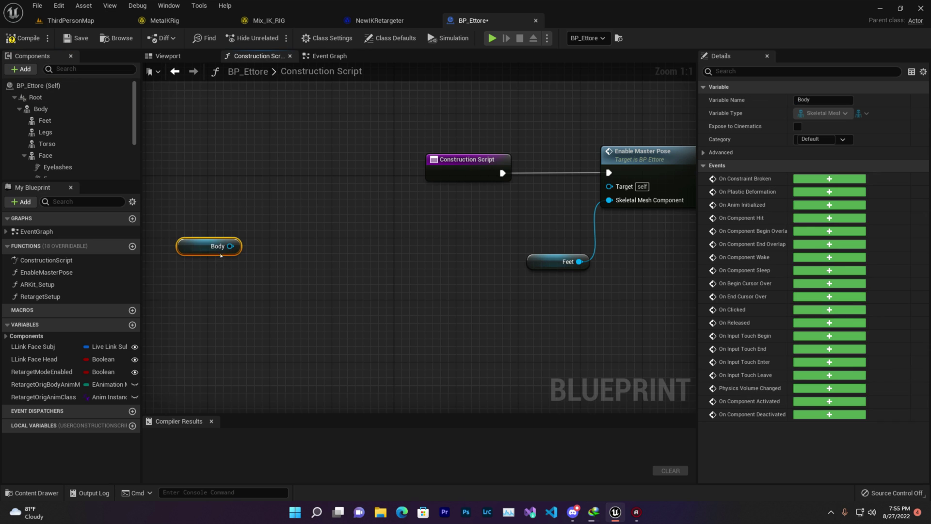
pyautogui.moveTo(290, 193); pyautogui.dragTo(290, 194)
pyautogui.write('SET MASTE')
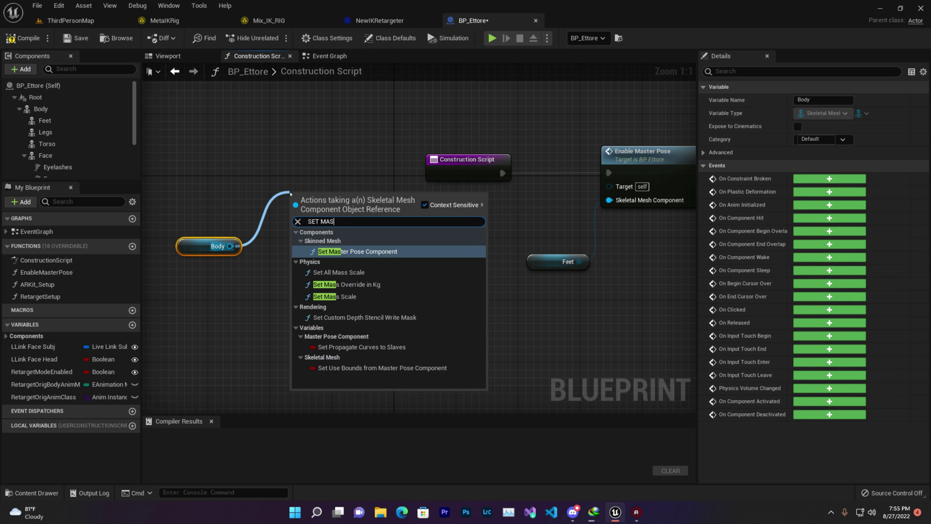
pyautogui.click(357, 252)
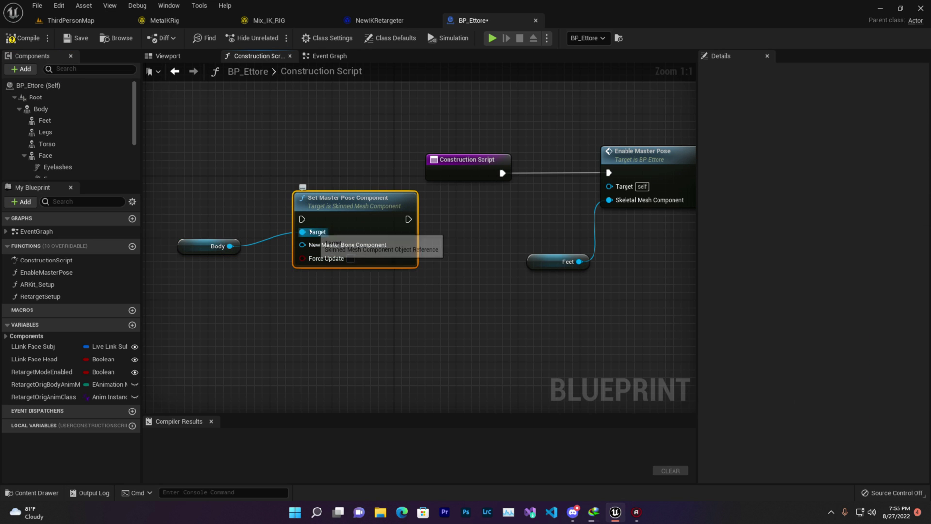
pyautogui.moveTo(368, 239); pyautogui.dragTo(392, 240)
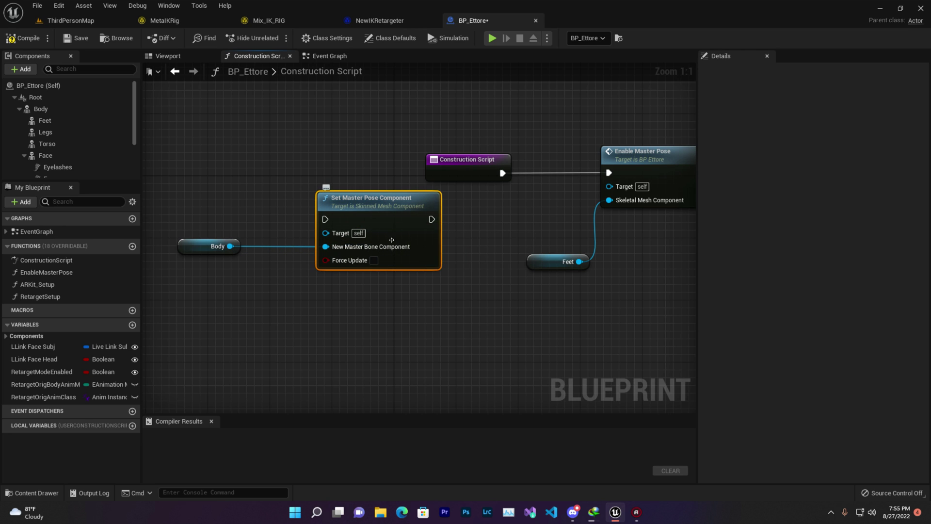
# Insert Set Master Pose Component into the execution flow between Construction Script and the first Enable Master Pose node.
pyautogui.moveTo(500, 160); pyautogui.dragTo(325, 219)
pyautogui.moveTo(431, 220); pyautogui.dragTo(609, 173)
pyautogui.moveTo(409, 205); pyautogui.dragTo(446, 205)
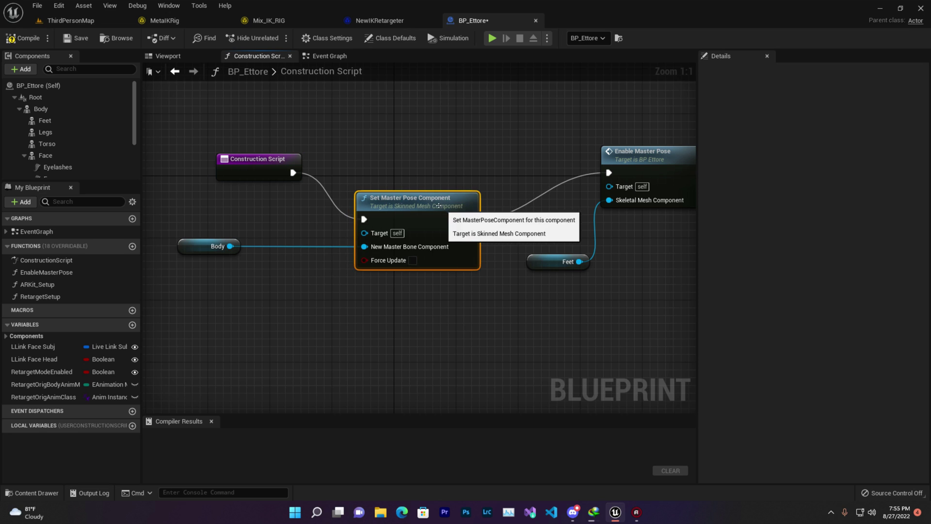
# Add Feet, Legs, Torso and Face references and wire them all to the Target of Set Master Pose Component.
pyautogui.moveTo(444, 208); pyautogui.dragTo(509, 178, button='right')
pyautogui.click(45, 121)
pyautogui.keyDown('shift'); pyautogui.click(45, 155); pyautogui.keyUp('shift')
pyautogui.moveTo(45, 155); pyautogui.dragTo(429, 201)
pyautogui.moveTo(295, 301); pyautogui.dragTo(429, 202)
pyautogui.moveTo(295, 332); pyautogui.dragTo(295, 355)
pyautogui.click(275, 215)
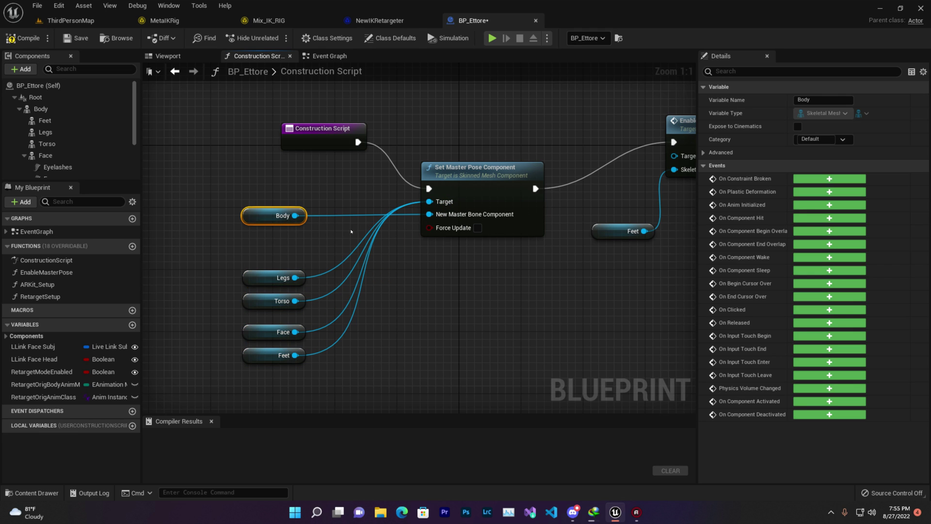
# Assign Jog_Fwd1 from the Content folder as the Body component's Anim to Play.
pyautogui.click(102, 108)
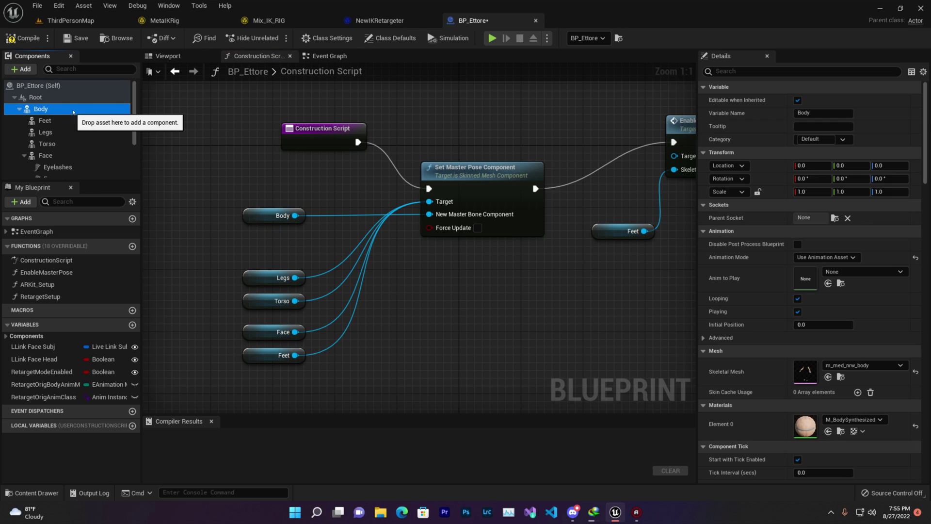
pyautogui.click(864, 271)
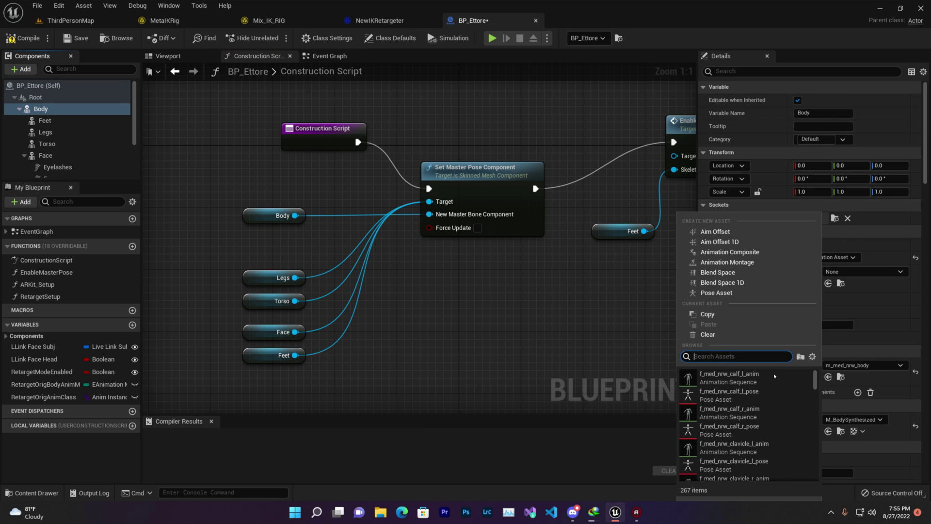
pyautogui.moveTo(815, 378); pyautogui.dragTo(808, 484)
pyautogui.moveTo(645, 4); pyautogui.dragTo(358, 65)
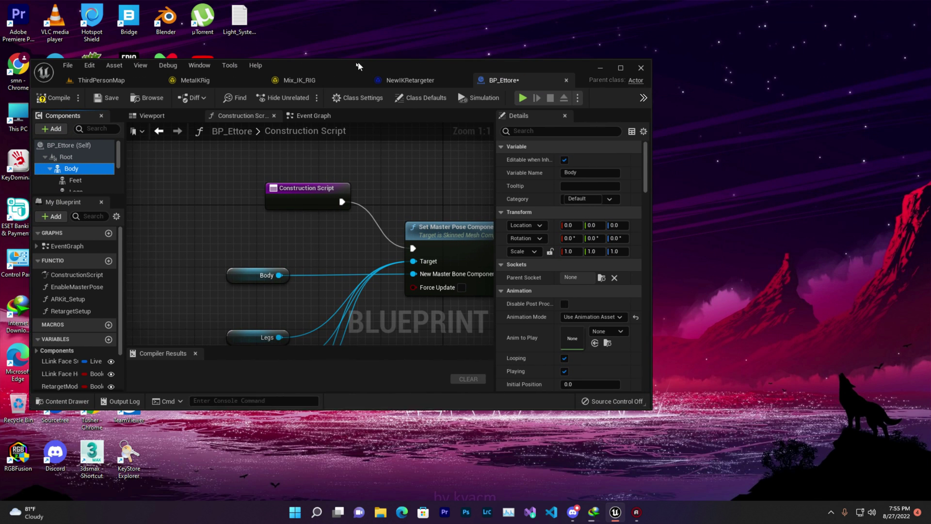
pyautogui.click(616, 70)
pyautogui.click(44, 492)
pyautogui.moveTo(517, 381); pyautogui.dragTo(841, 288)
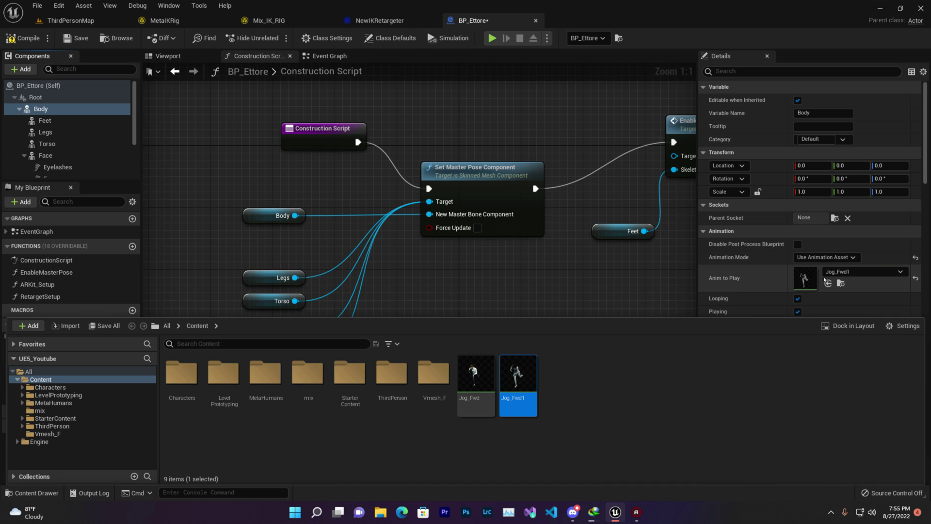
# Compile the BP_Ettore blueprint and return to the ThirdPersonMap level.
pyautogui.click(15, 38)
pyautogui.click(165, 56)
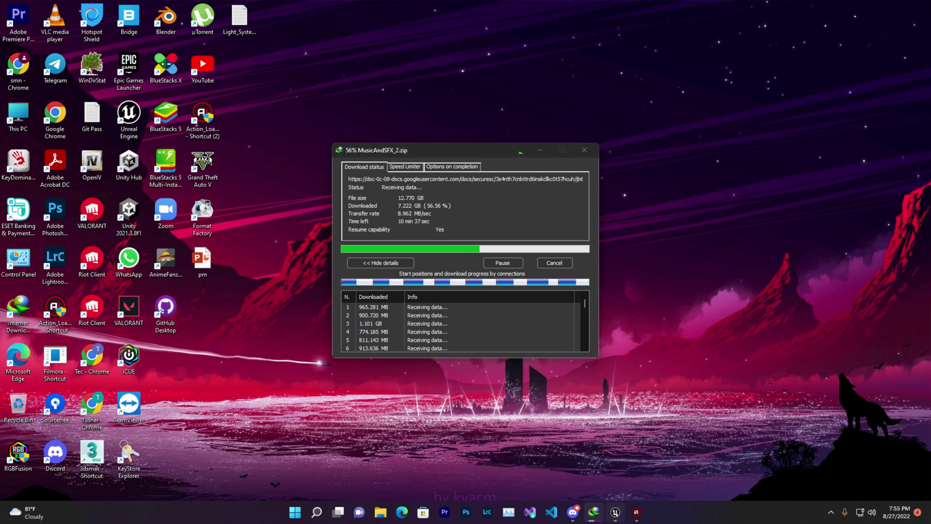
pyautogui.click(615, 512)
pyautogui.click(70, 21)
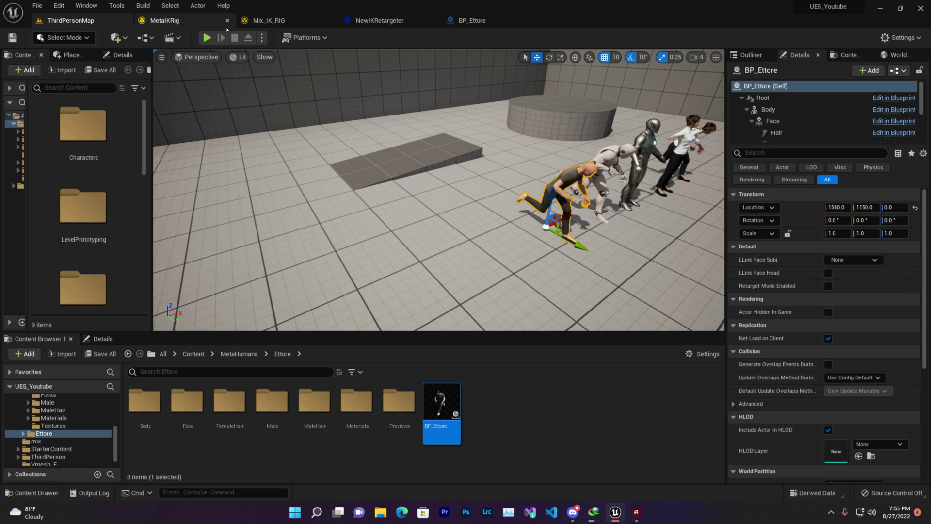
# Play the level and run the player around the line of characters to check the MetaHuman's jogging animation.
pyautogui.click(206, 38)
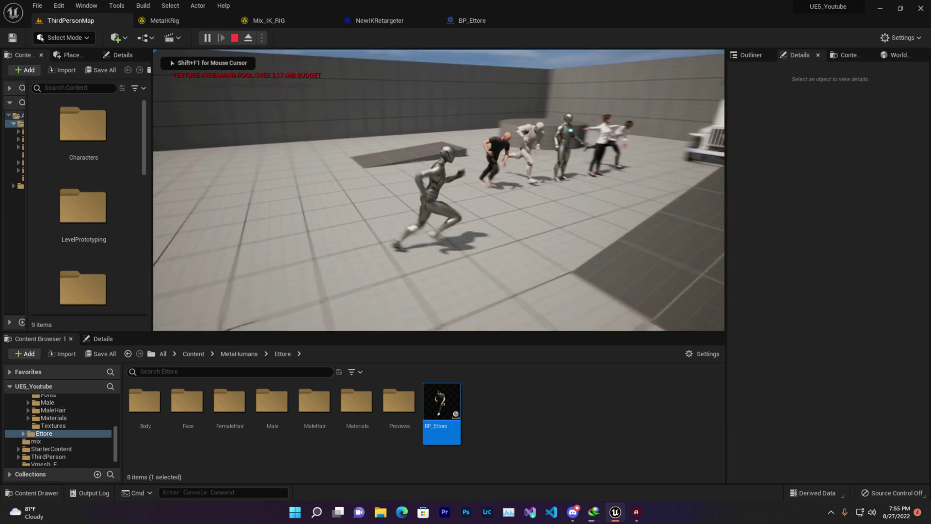
pyautogui.press('s')
pyautogui.press('w')
pyautogui.press('s')
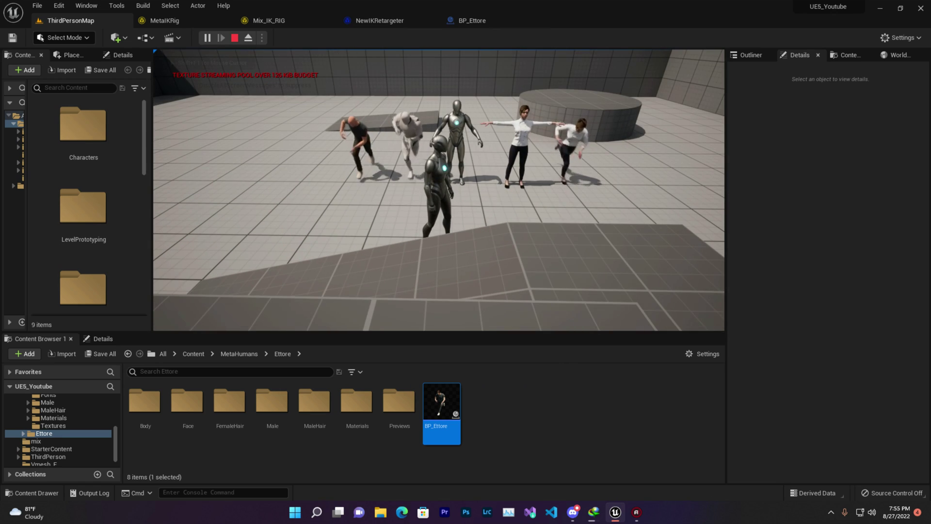
pyautogui.press('w')
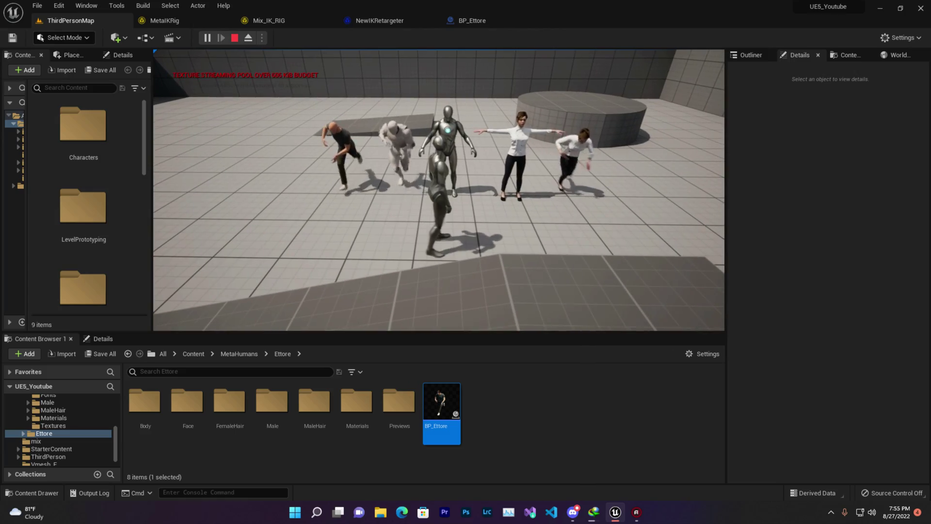
# Show the running game in full screen and run around the ramps to compare the jogging characters from several sides.
pyautogui.press('F11')
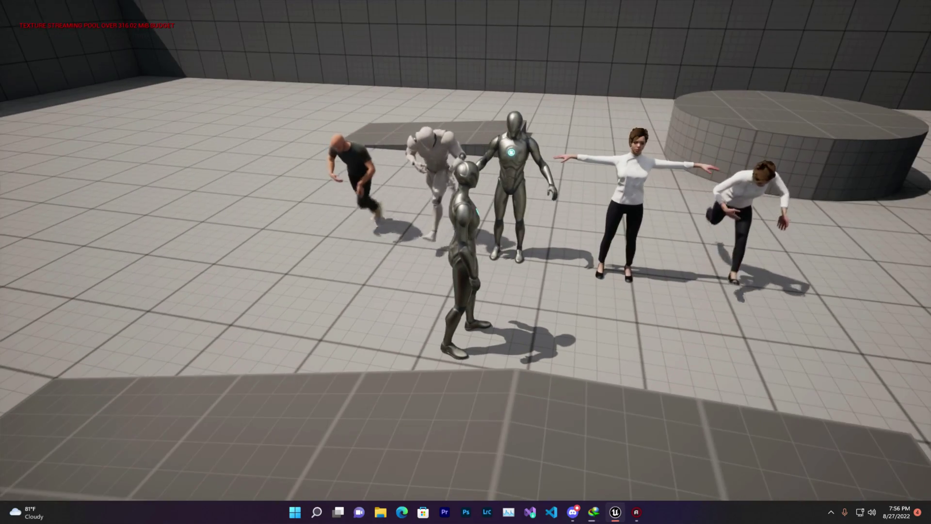
pyautogui.press('a')
pyautogui.press('w')
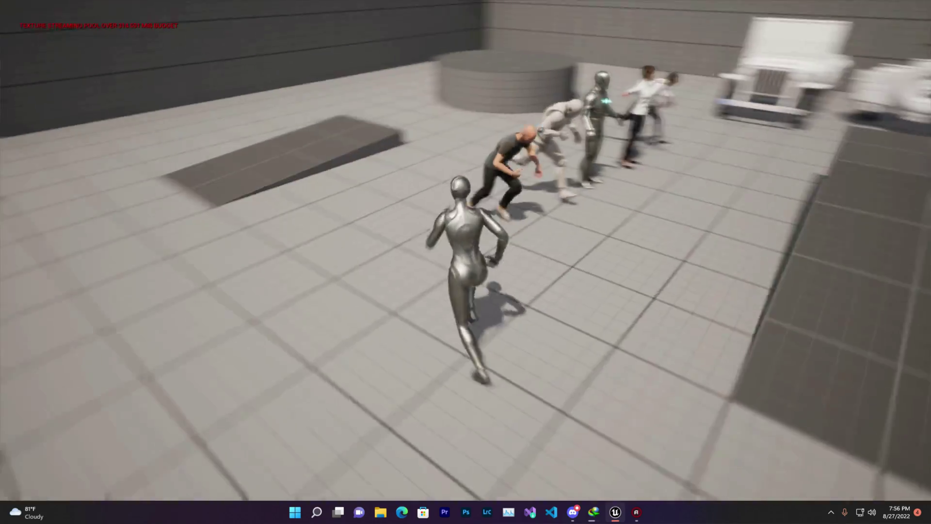
pyautogui.press('d')
pyautogui.press('w')
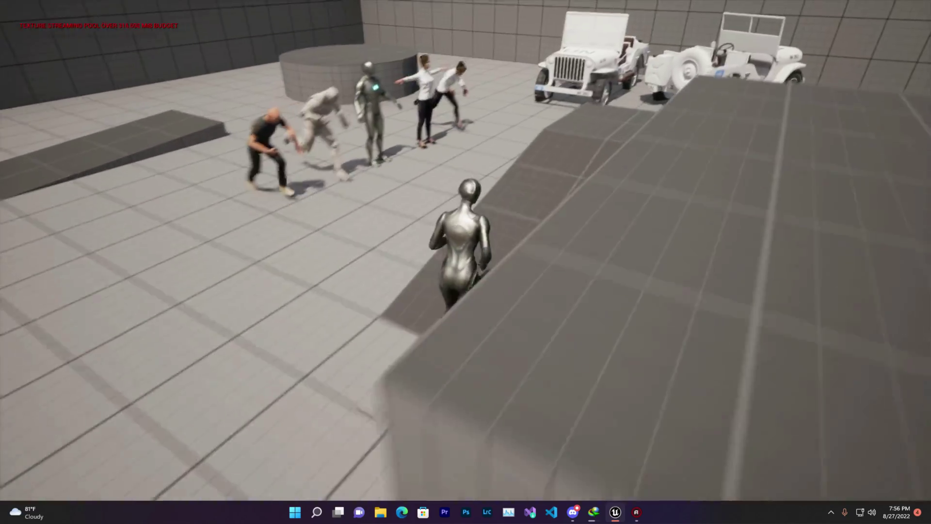
pyautogui.press('d')
pyautogui.press('s')
pyautogui.press('w')
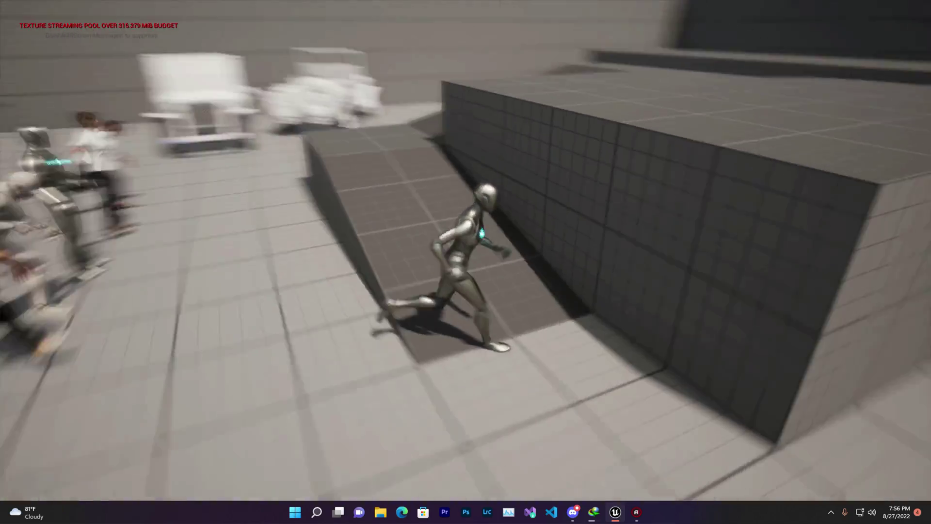
pyautogui.press('w')
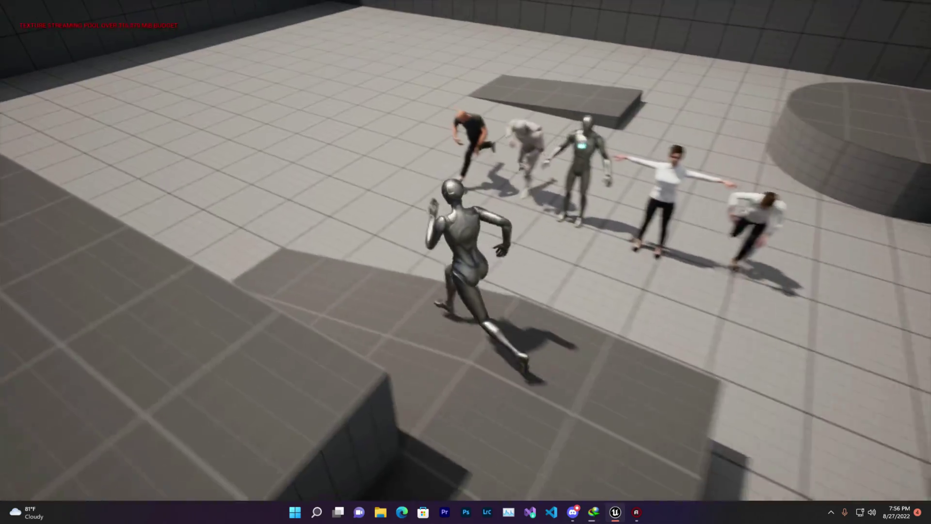